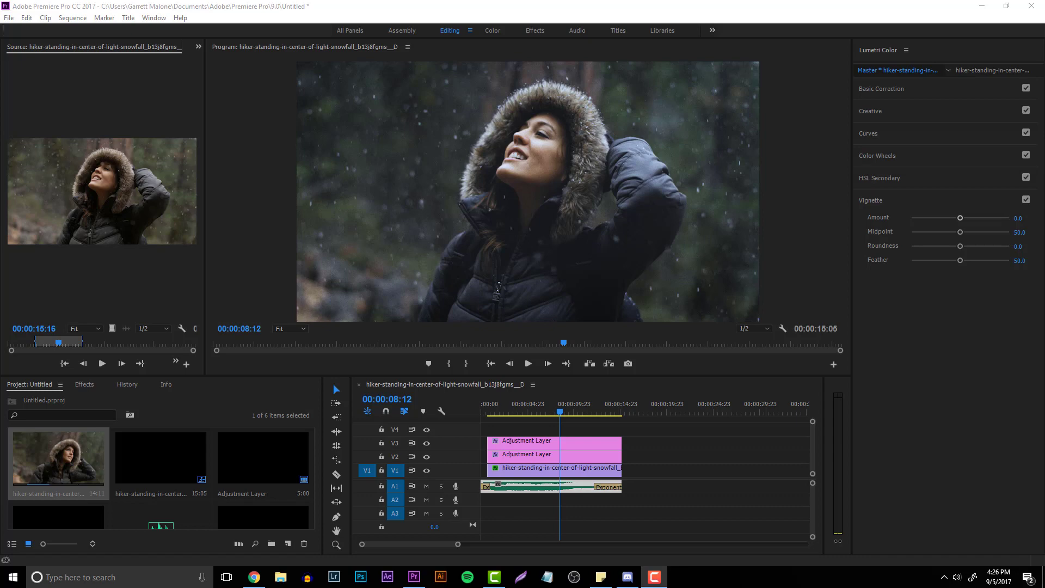
# - Switch to Chrome and search the Videoblocks footage library for "slow mo"
pyautogui.click(255, 577)
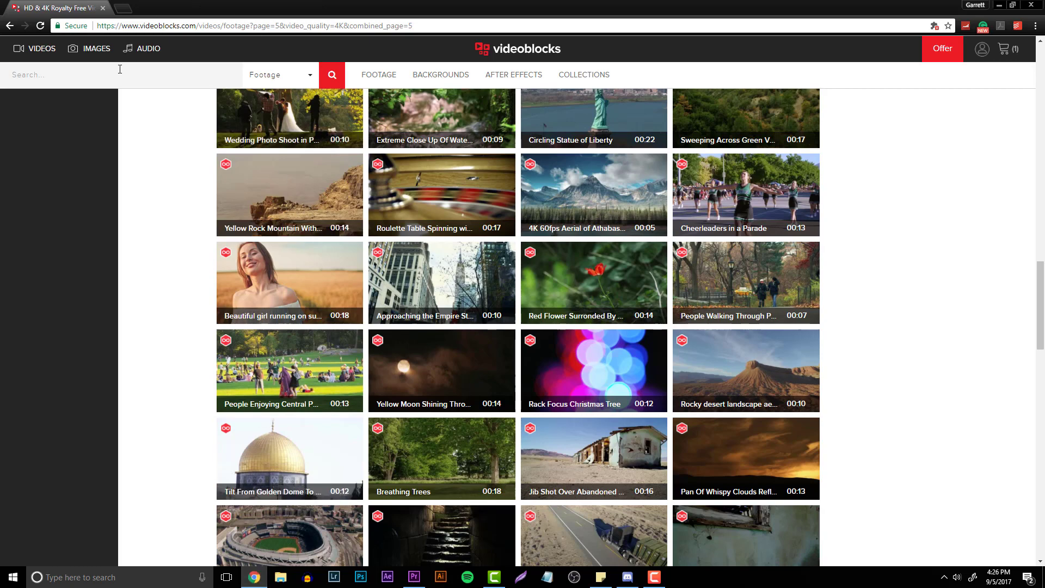
pyautogui.write('slow motion')
pyautogui.press('Return')
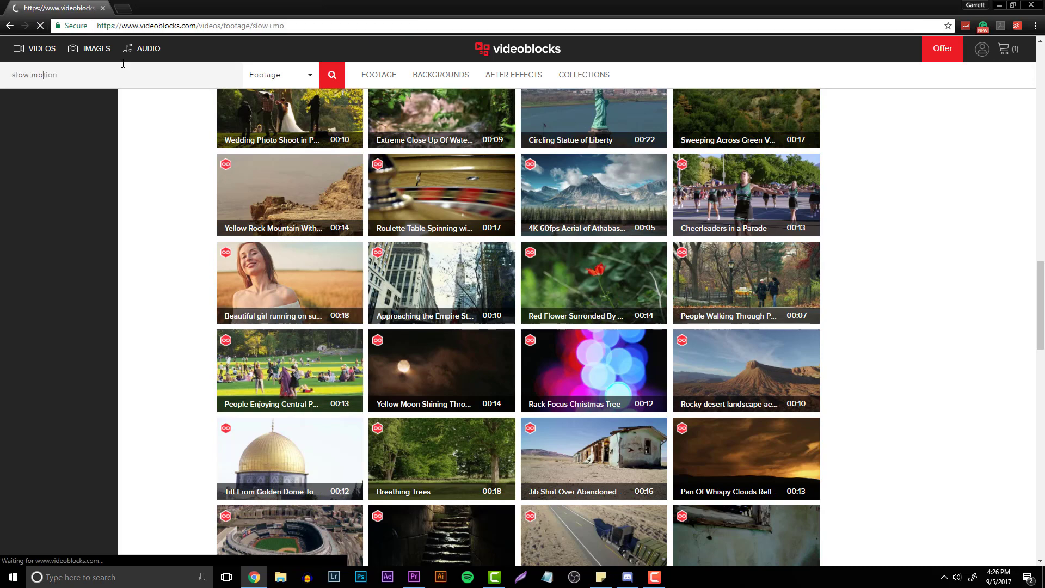
# - Browse the slow mo footage results, load more of them and look over the additional clips
pyautogui.scroll(-3, 477, 282)
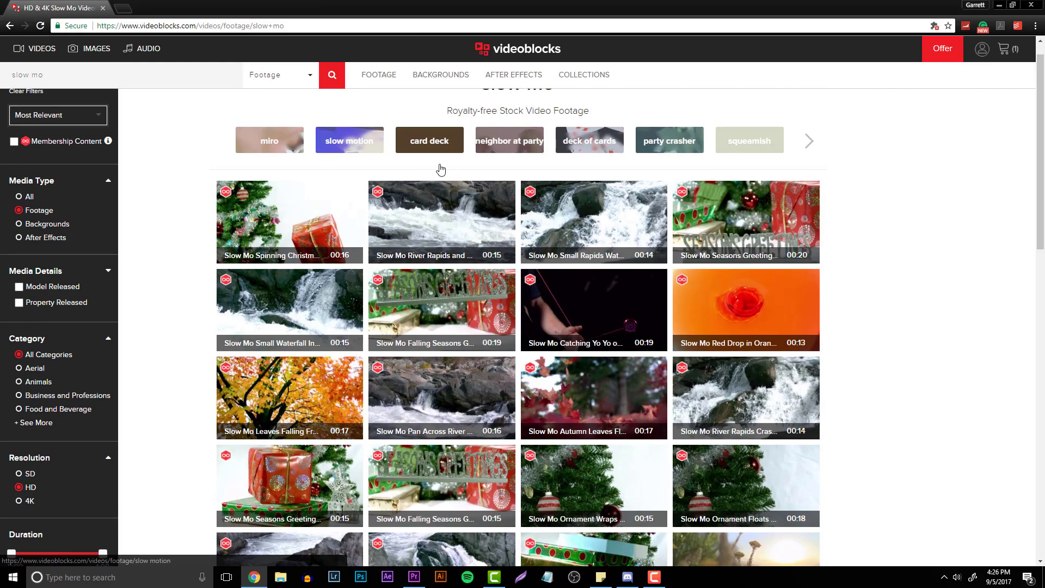
pyautogui.scroll(-5, 477, 281)
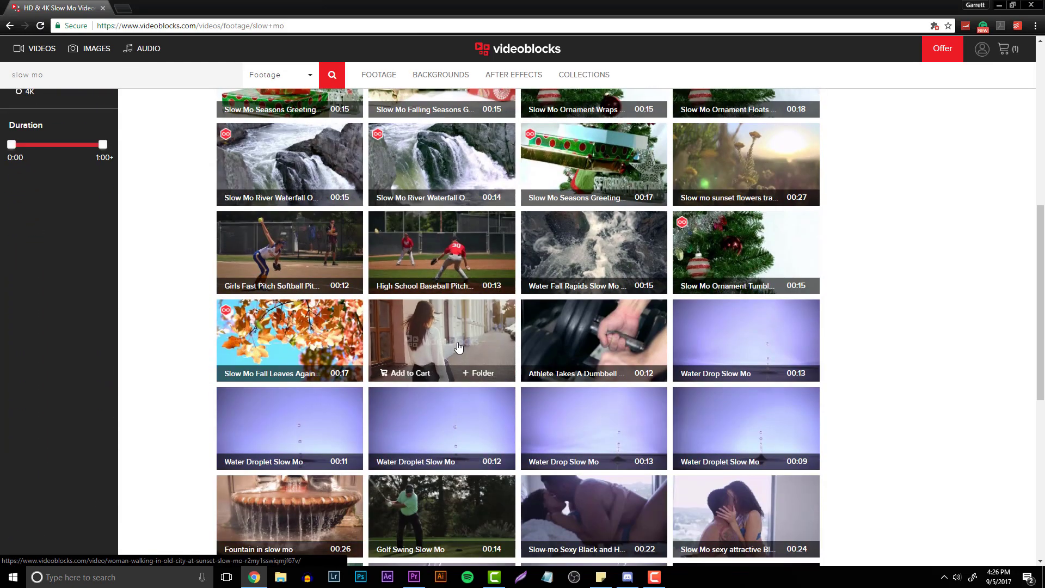
pyautogui.scroll(-3, 449, 392)
pyautogui.scroll(-2, 599, 392)
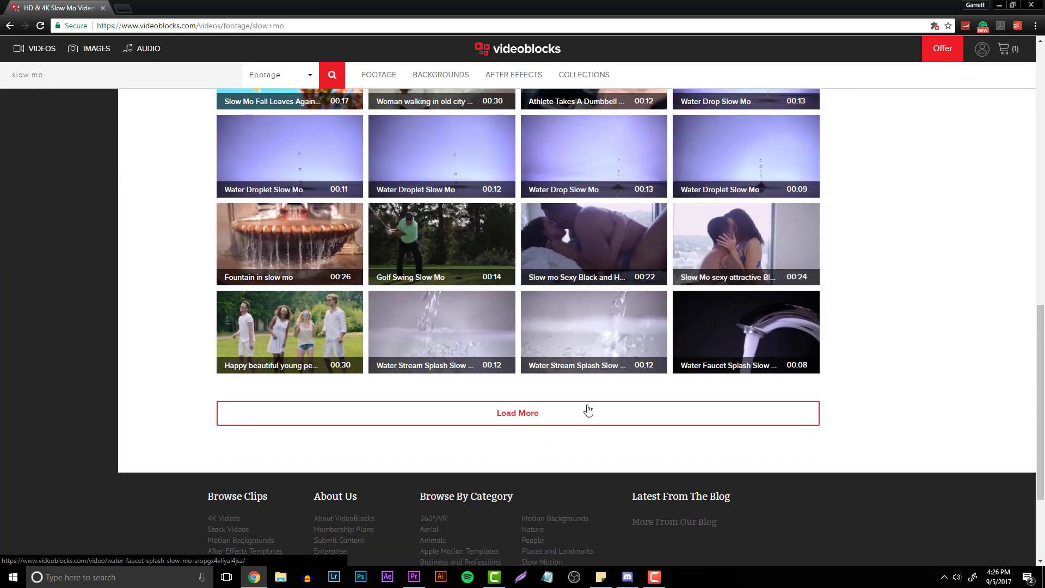
pyautogui.click(588, 410)
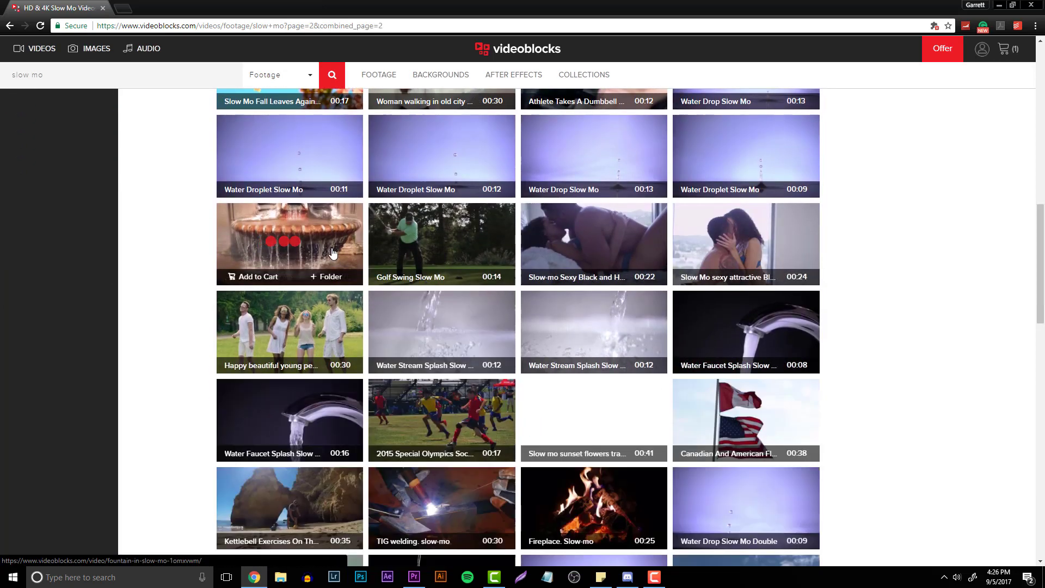
pyautogui.scroll(-2, 414, 305)
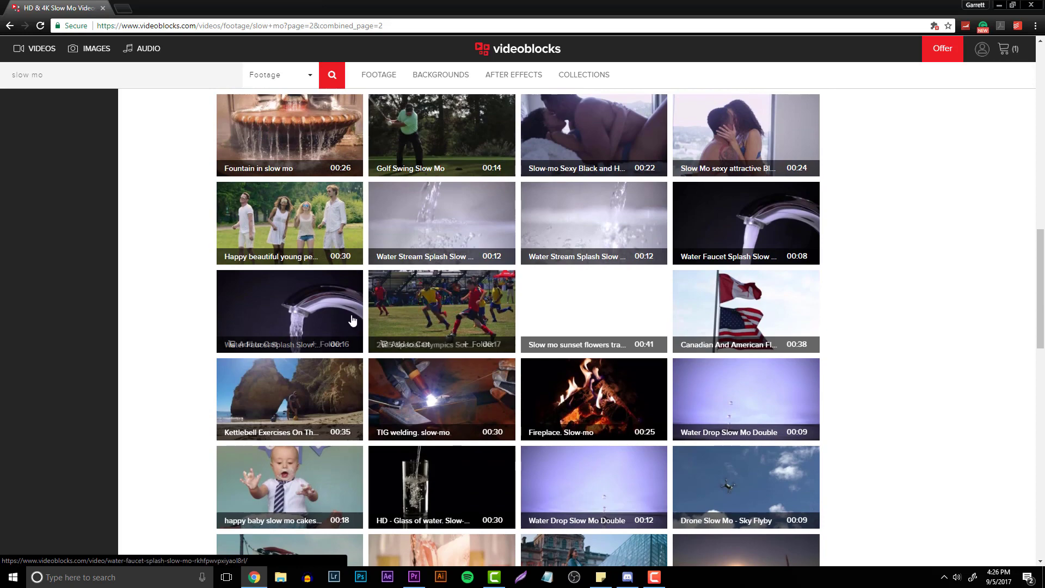
pyautogui.scroll(-8, 348, 375)
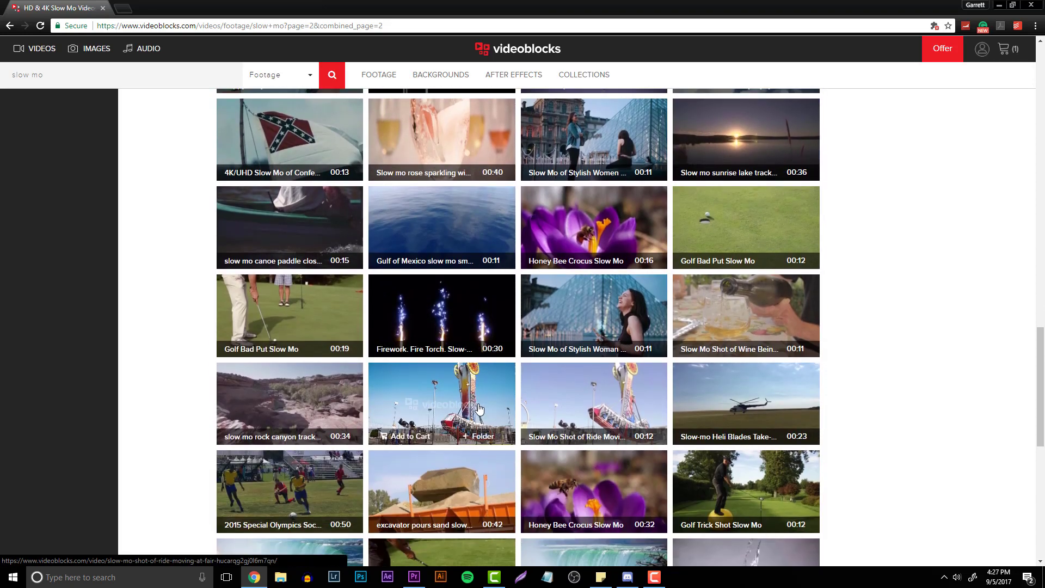
pyautogui.scroll(-1, 472, 408)
pyautogui.scroll(-3, 472, 408)
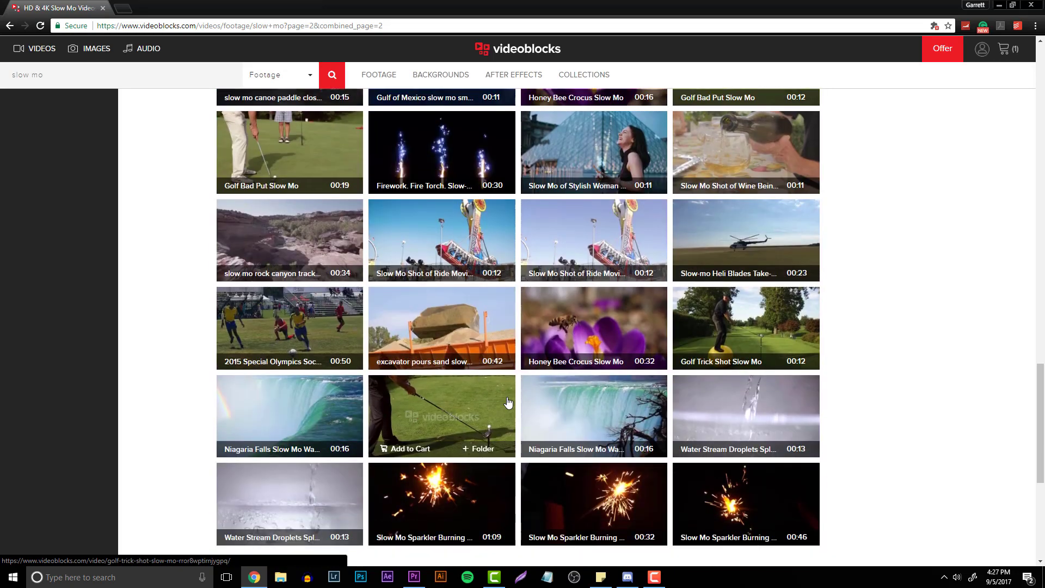
pyautogui.moveTo(315, 315)
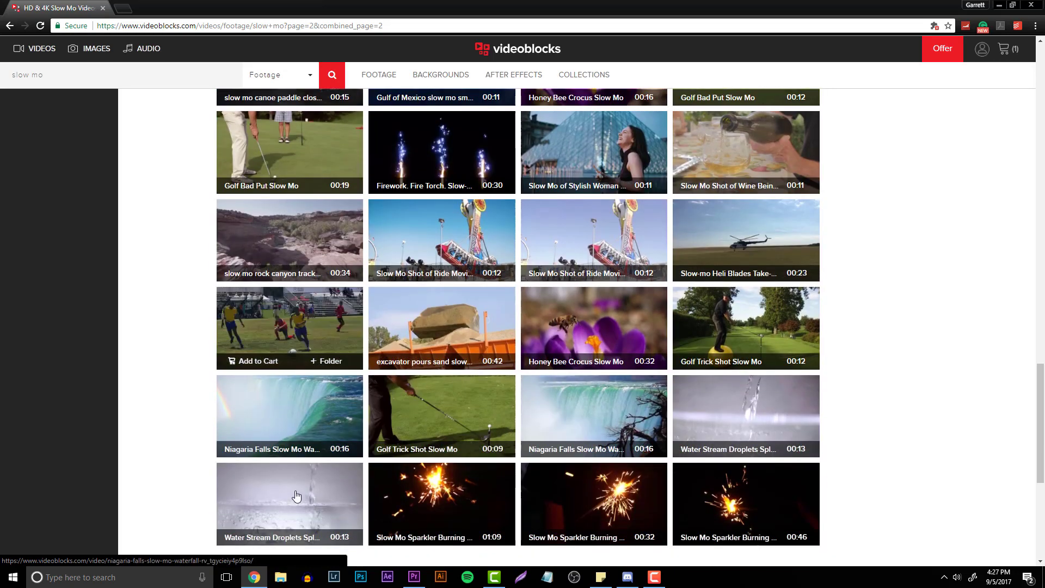
# - Switch back to Premiere Pro and delete all clips from the timeline
pyautogui.click(255, 581)
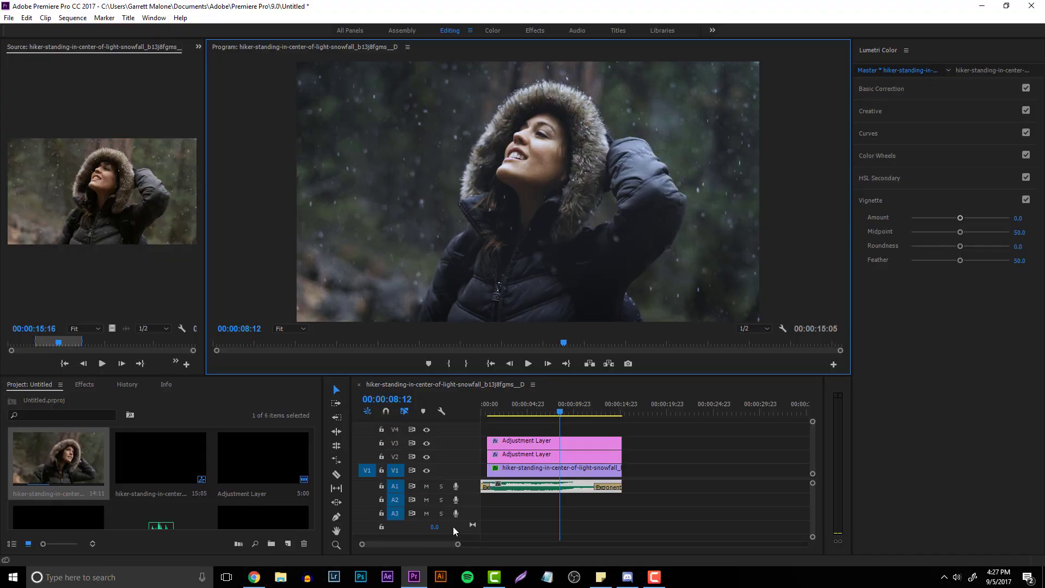
pyautogui.click(638, 506)
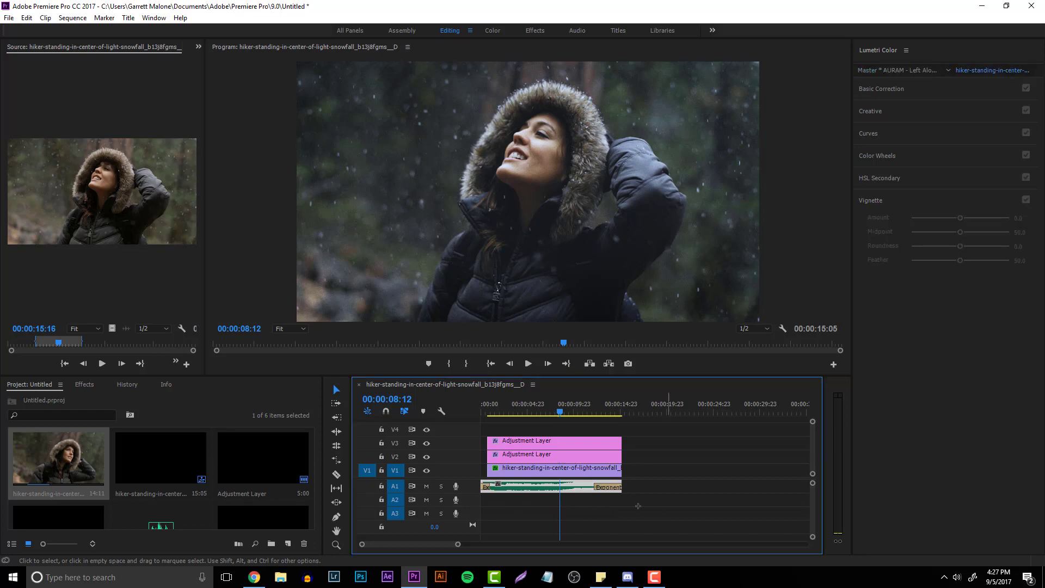
pyautogui.moveTo(638, 506); pyautogui.dragTo(504, 425)
pyautogui.press('Delete')
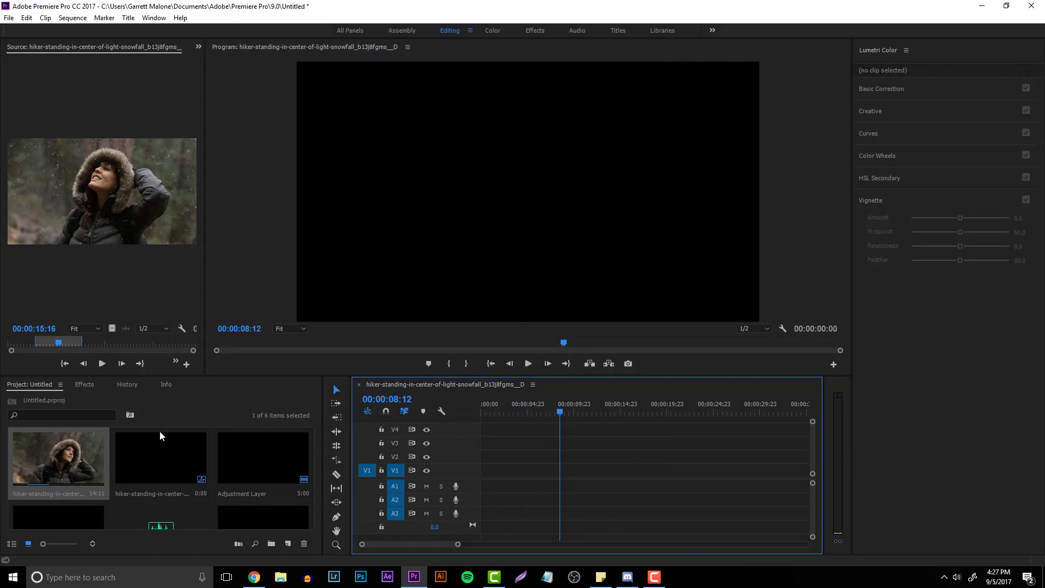
# - Delete the old sequence, adjustment layers and audio file from the project, keeping only the original hiker video clip
pyautogui.click(160, 433)
pyautogui.scroll(-1, 166, 448)
pyautogui.scroll(1, 155, 456)
pyautogui.scroll(-1, 185, 463)
pyautogui.keyDown('shift'); pyautogui.click(217, 468); pyautogui.keyUp('shift')
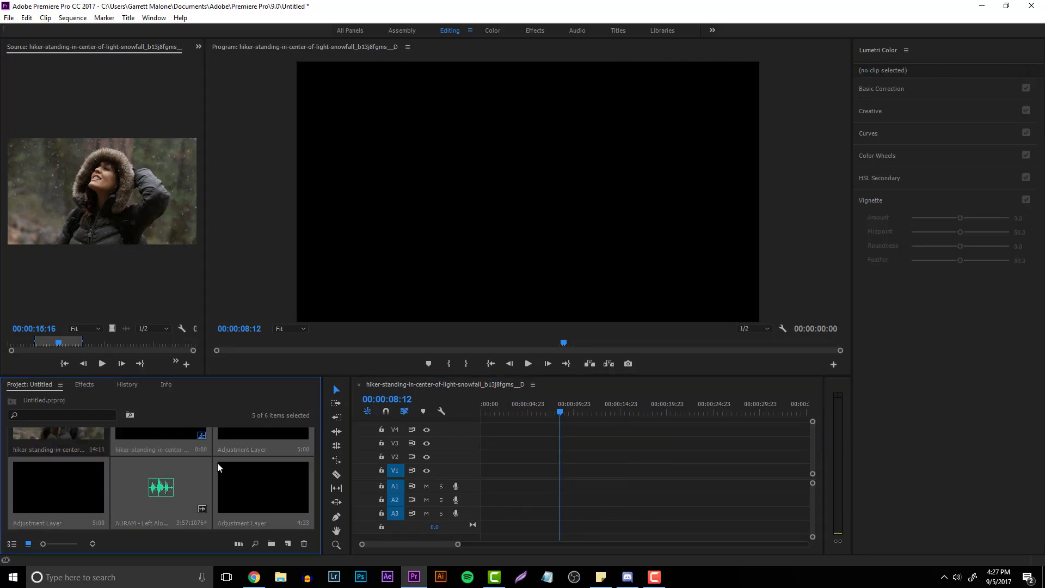
pyautogui.press('Delete')
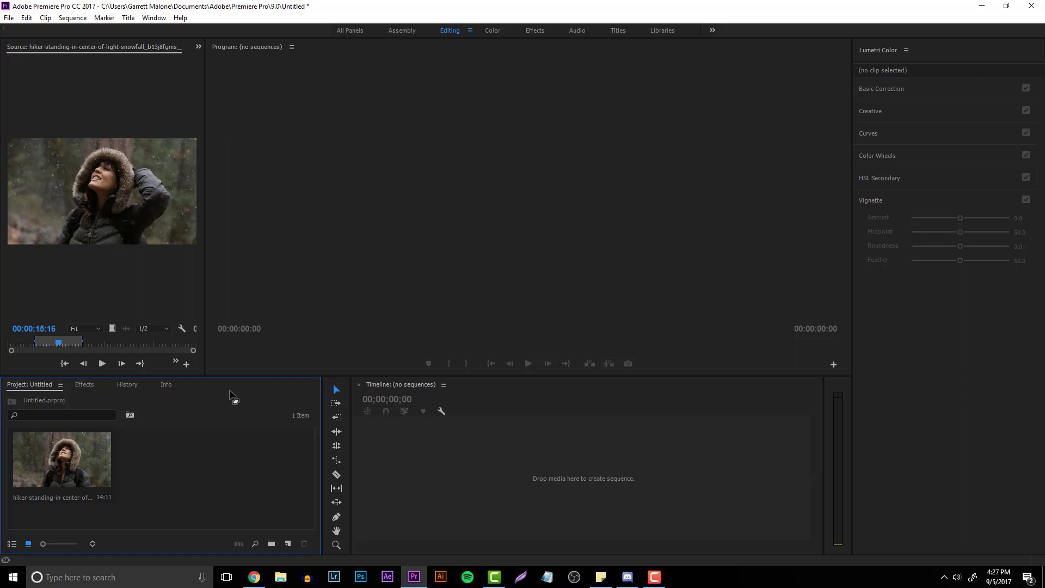
# - Create a new sequence from the hiker clip and scrub through it to 00:00:04:07
pyautogui.moveTo(80, 463); pyautogui.dragTo(455, 453)
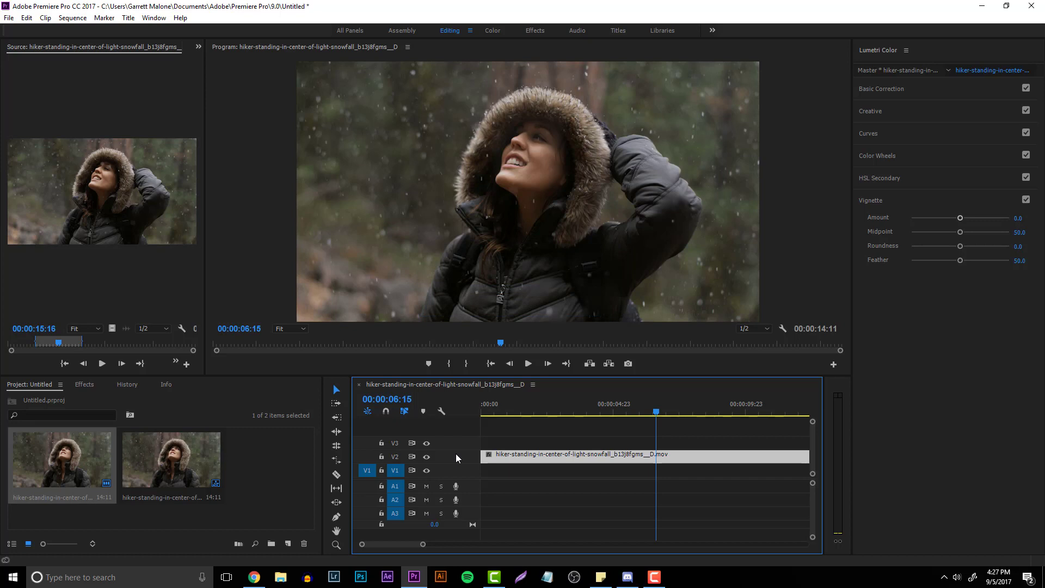
pyautogui.click(574, 408)
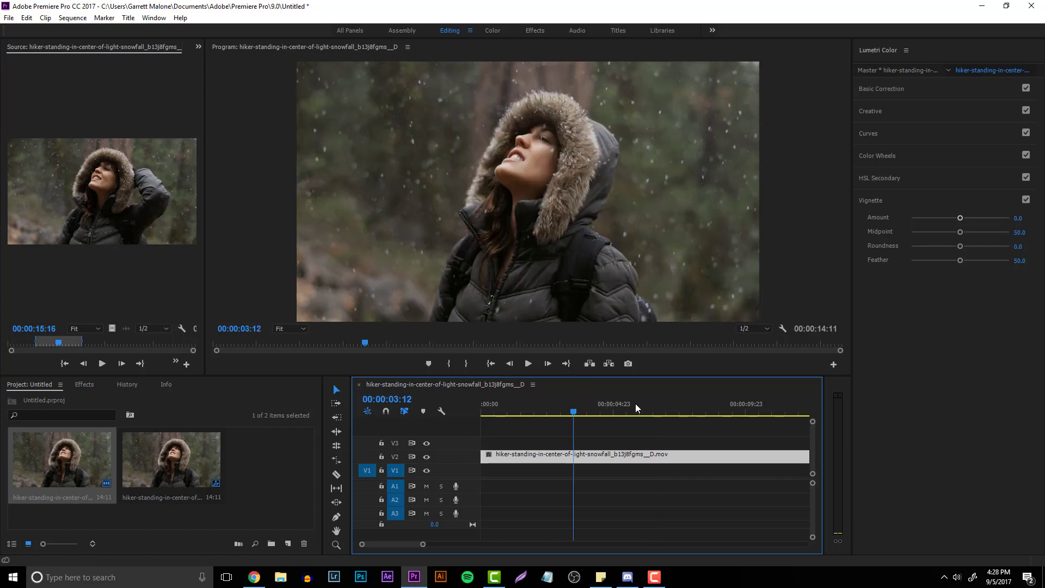
pyautogui.moveTo(597, 402)
pyautogui.mouseDown()
pyautogui.moveTo(583, 405)
pyautogui.moveTo(596, 403)
pyautogui.mouseUp()
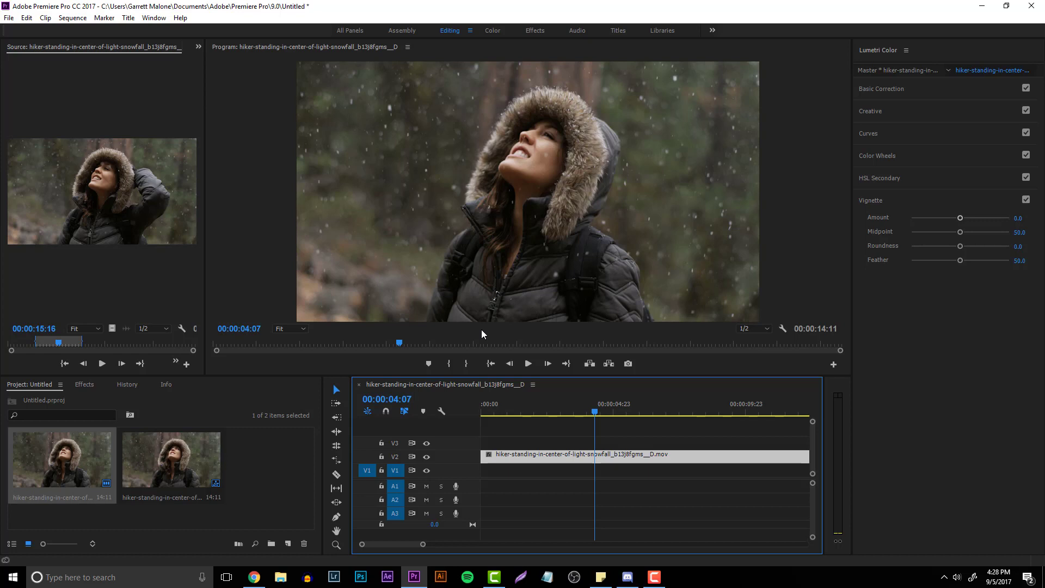
# - Create a new 1920 x 1080 adjustment layer with a timebase of 60.00 fps
pyautogui.click(36, 386)
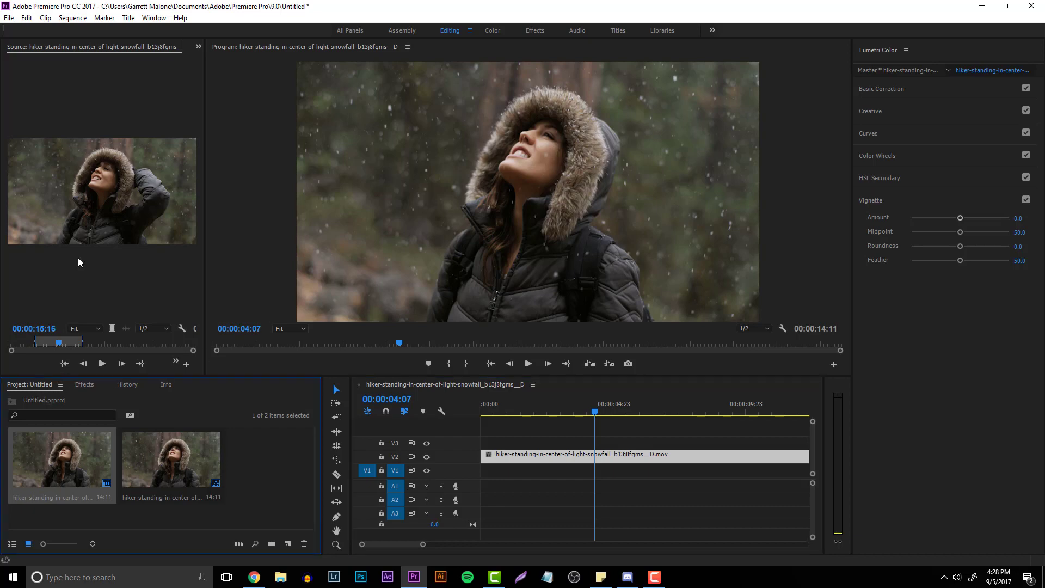
pyautogui.click(9, 18)
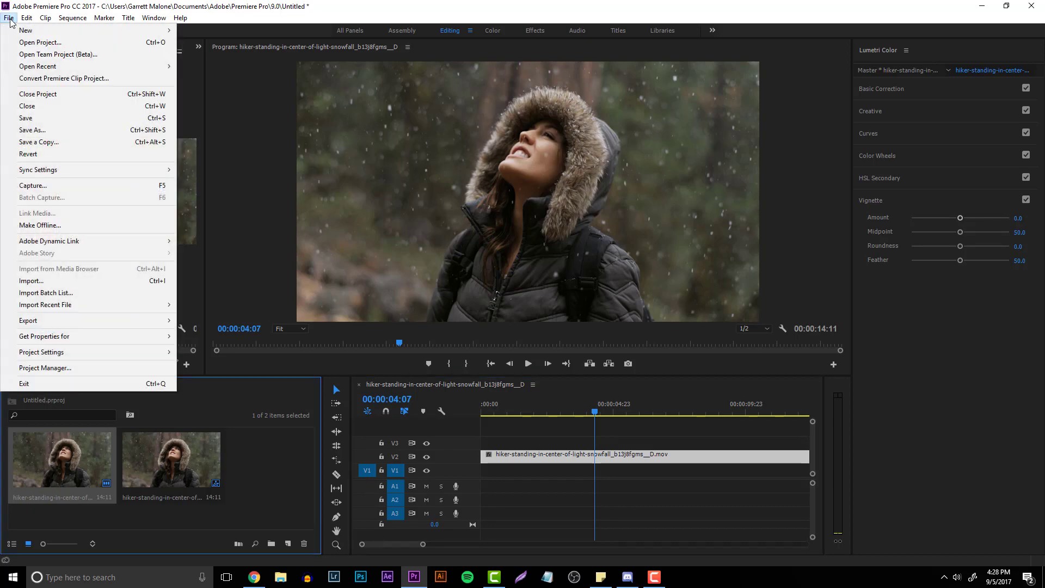
pyautogui.click(11, 18)
pyautogui.click(9, 18)
pyautogui.moveTo(9, 30)
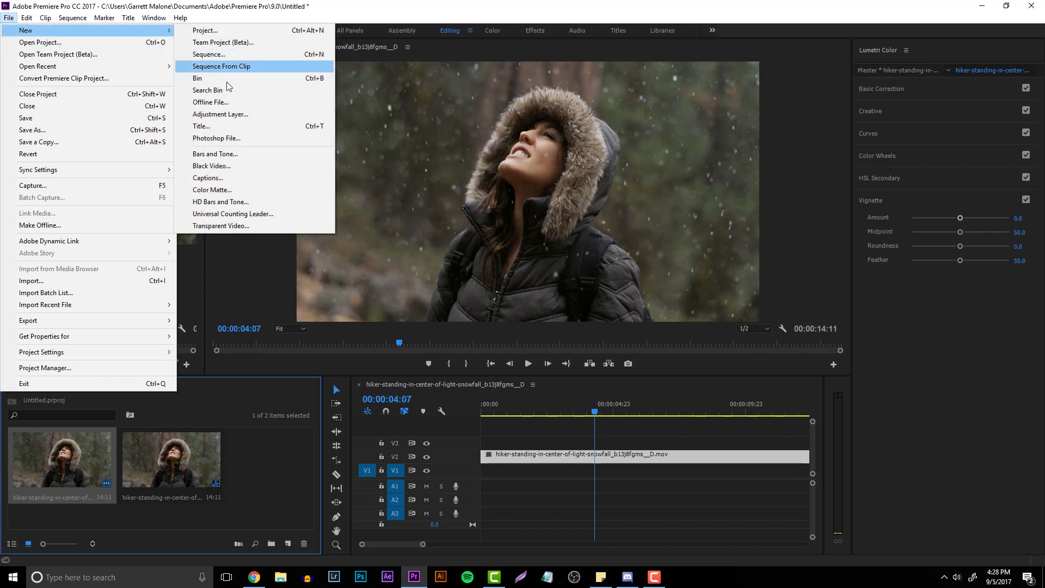
pyautogui.click(220, 114)
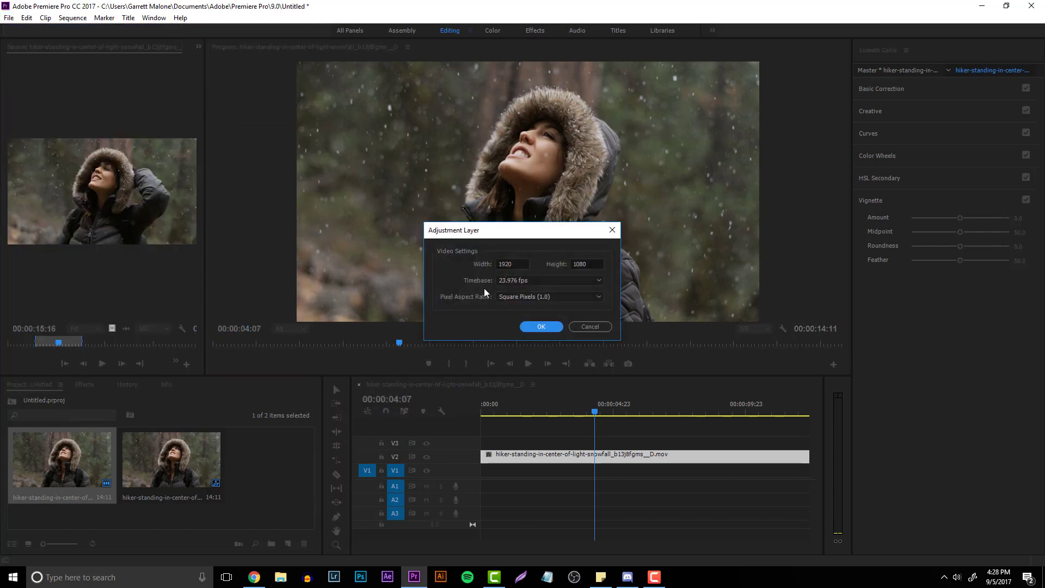
pyautogui.click(522, 279)
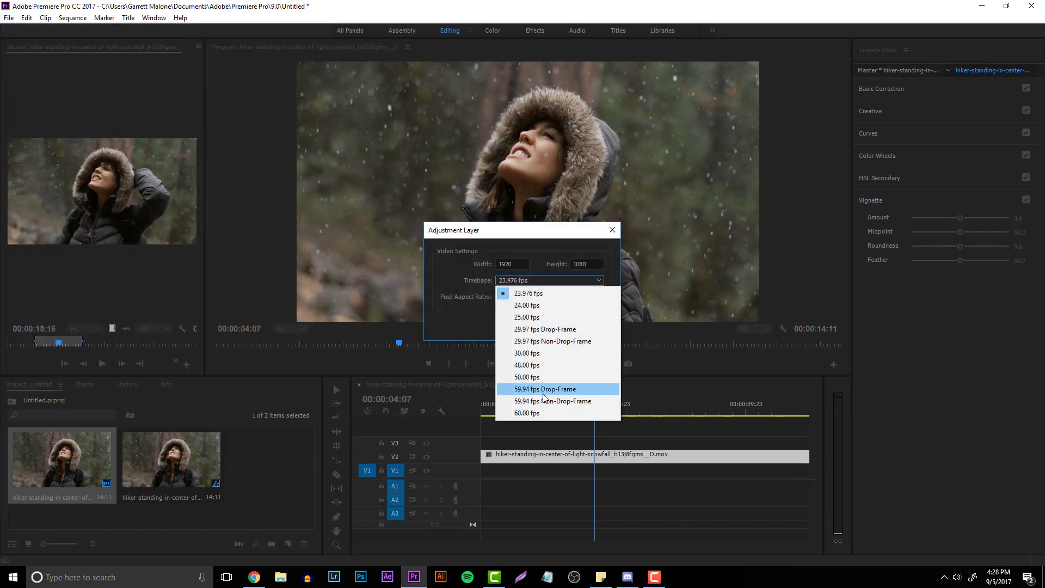
pyautogui.click(536, 413)
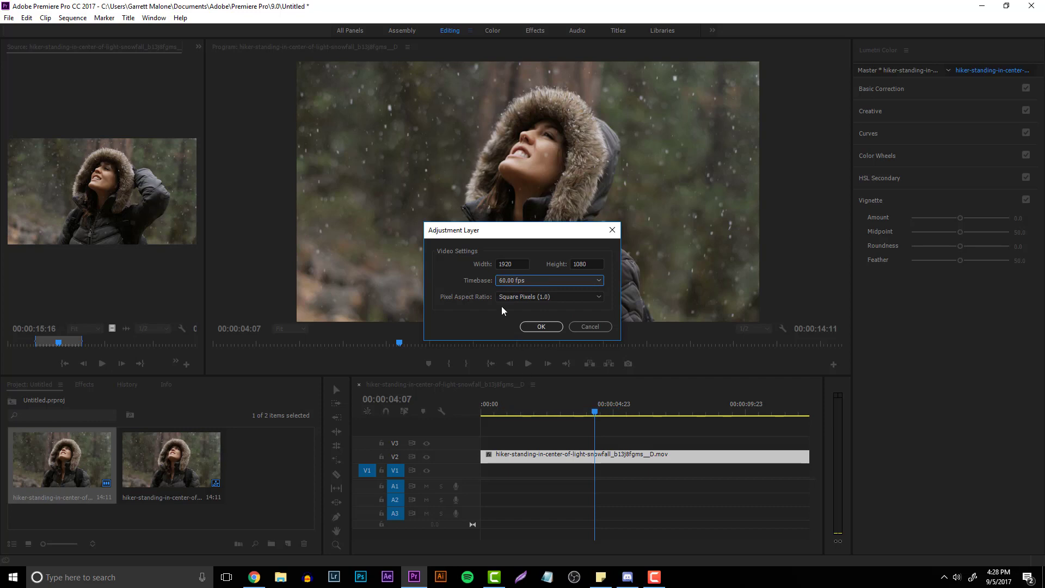
pyautogui.click(541, 327)
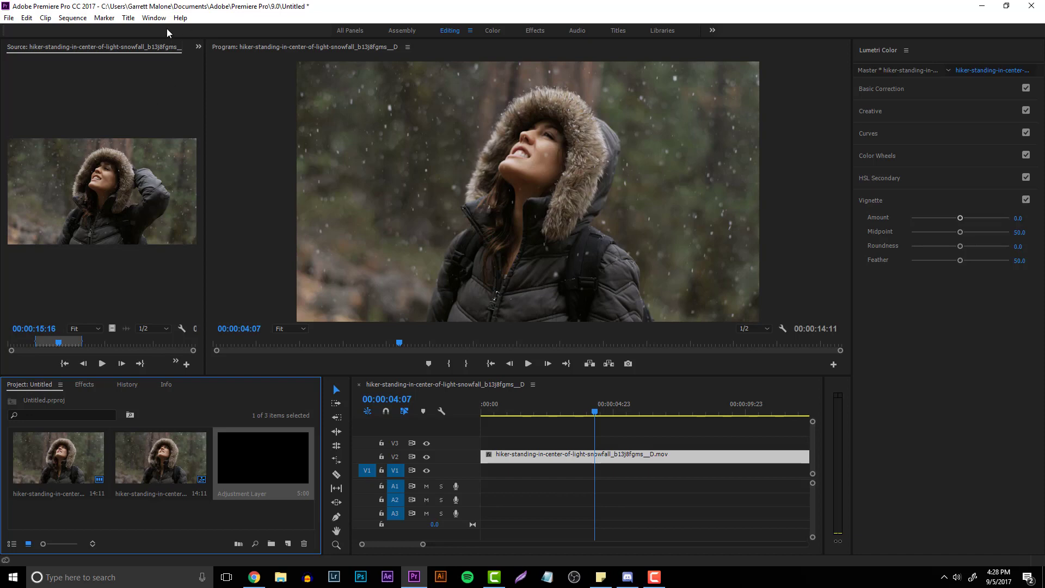
pyautogui.click(151, 19)
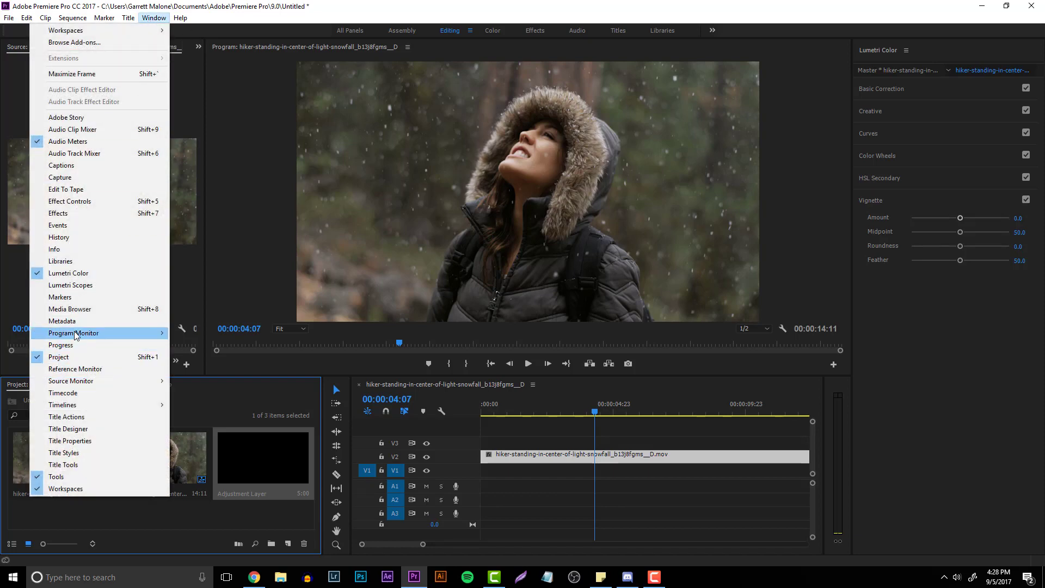
pyautogui.click(154, 18)
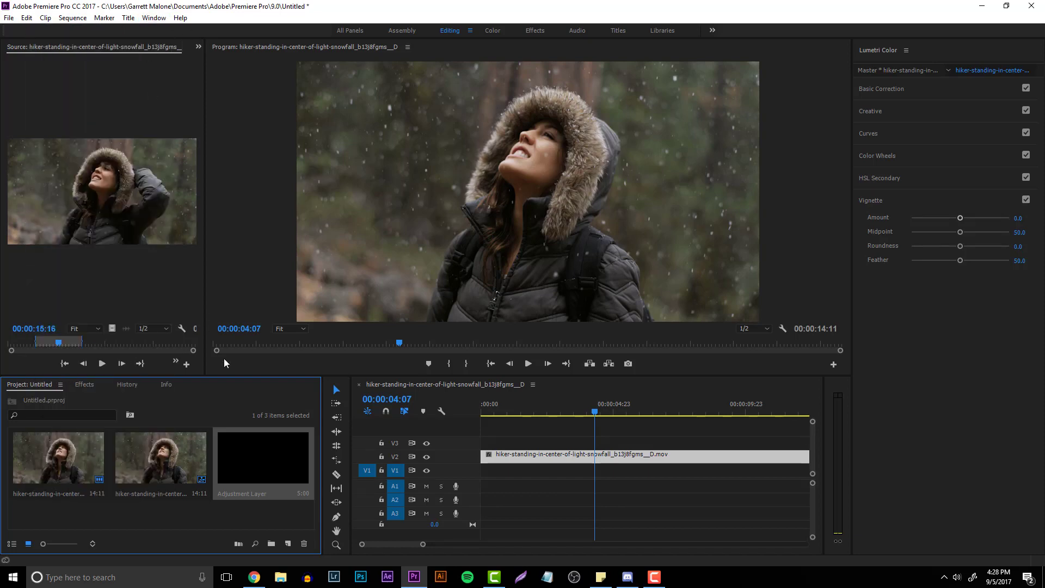
# - Place the adjustment layer on track V3 at the sequence start above the hiker clip, and move the playhead to 00:00:04:20
pyautogui.moveTo(281, 441); pyautogui.dragTo(480, 448)
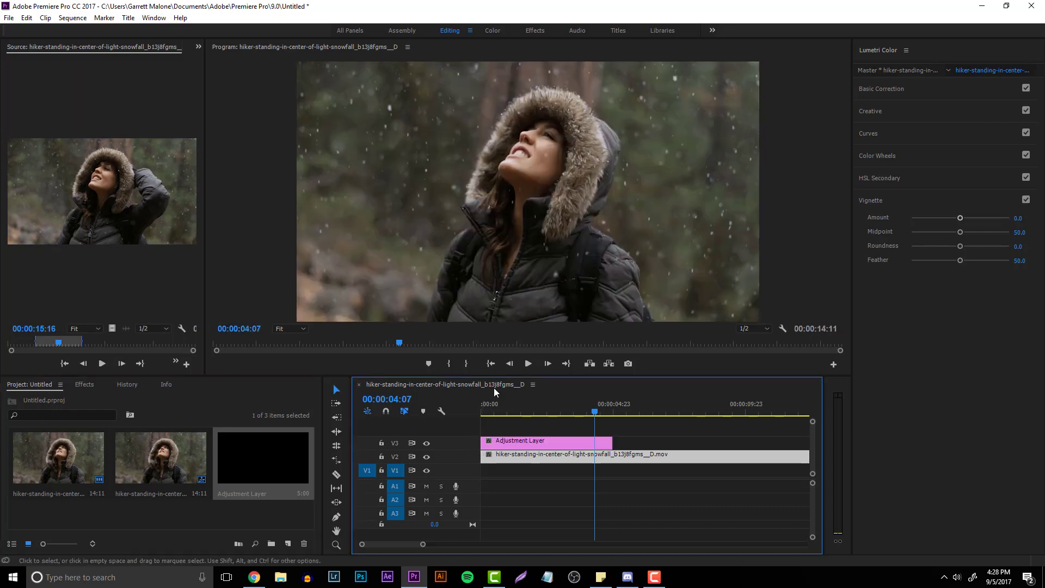
pyautogui.moveTo(528, 404); pyautogui.dragTo(609, 400)
pyautogui.click(605, 442)
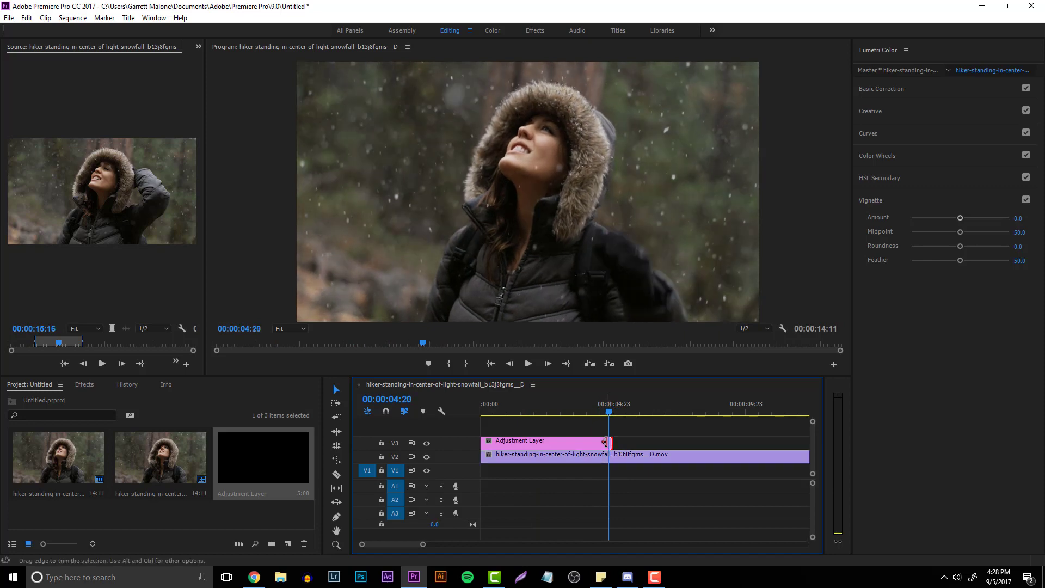
# - Split the hiker clip at the playhead and delete the portion after the cut
pyautogui.press('c')
pyautogui.click(610, 455)
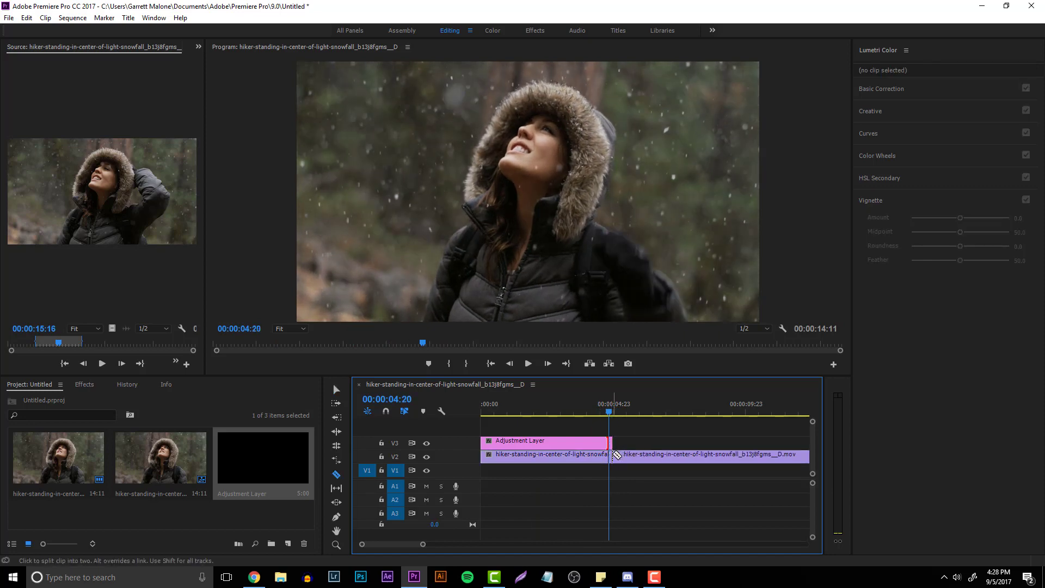
pyautogui.keyDown('shift'); pyautogui.click(609, 460); pyautogui.keyUp('shift')
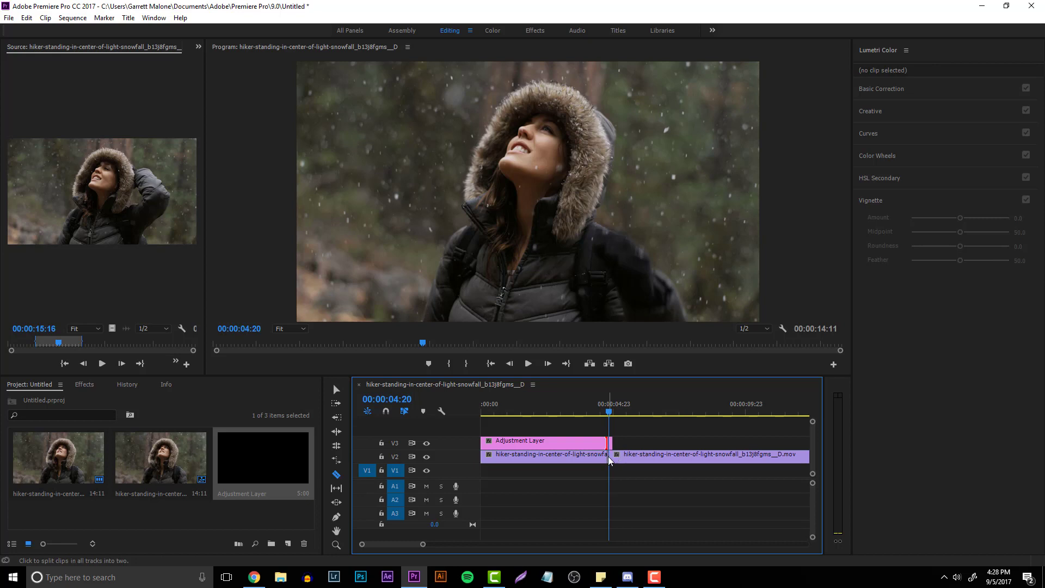
pyautogui.press('v')
pyautogui.click(641, 457)
pyautogui.press('Delete')
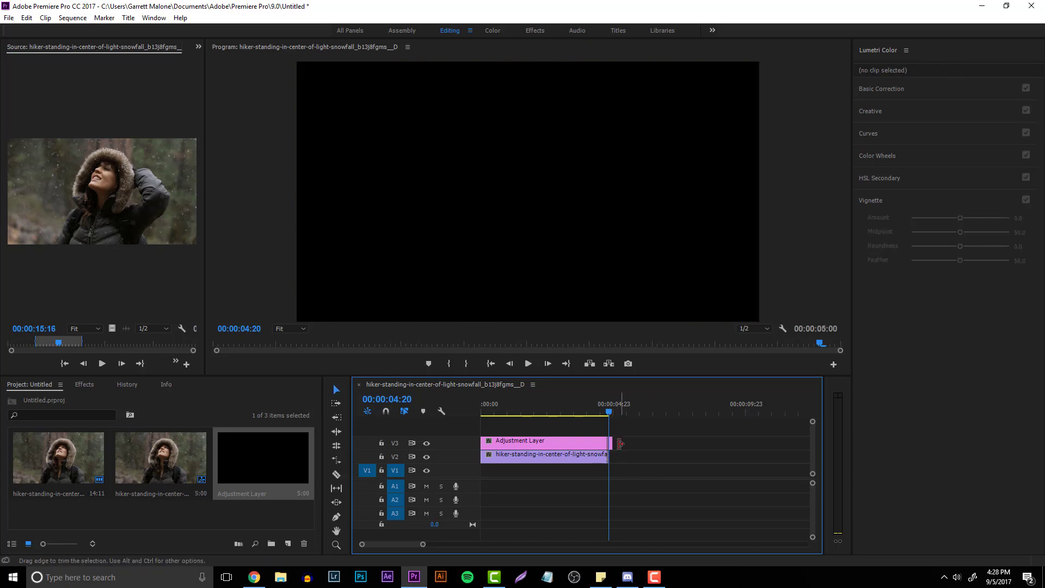
# - Trim the adjustment layer's end to match the hiker clip's end, and briefly play back the sequence
pyautogui.moveTo(620, 443); pyautogui.dragTo(536, 409)
pyautogui.click(527, 363)
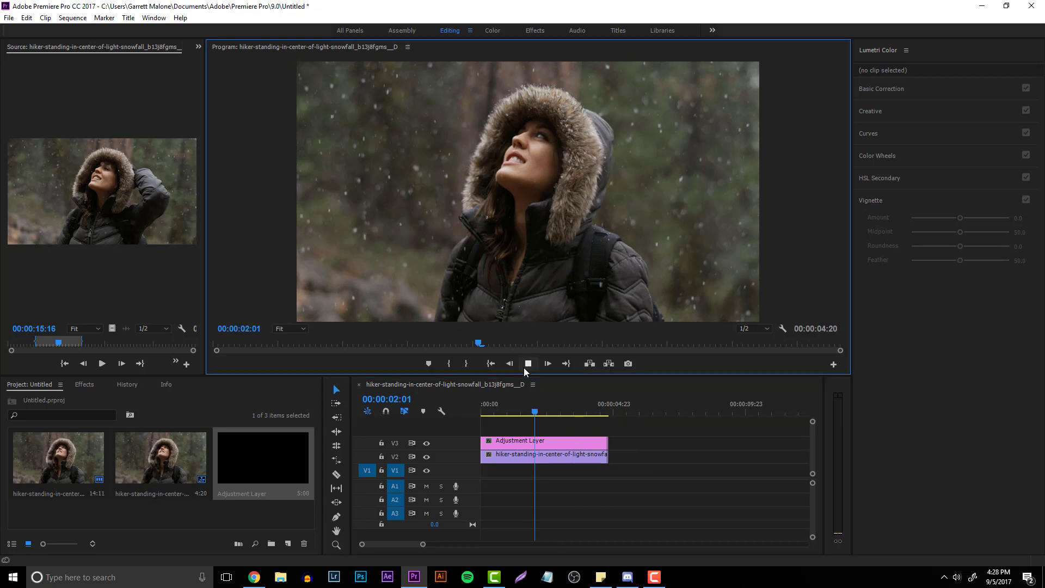
pyautogui.click(524, 367)
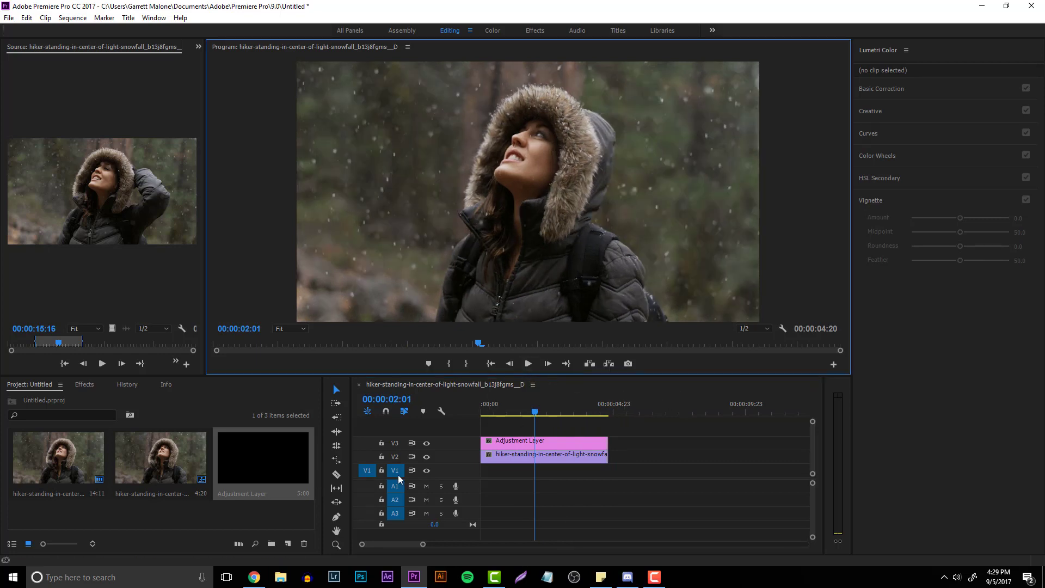
# - Search the effects for "noise" and apply the Noise video effect to the adjustment layer on V3
pyautogui.click(499, 439)
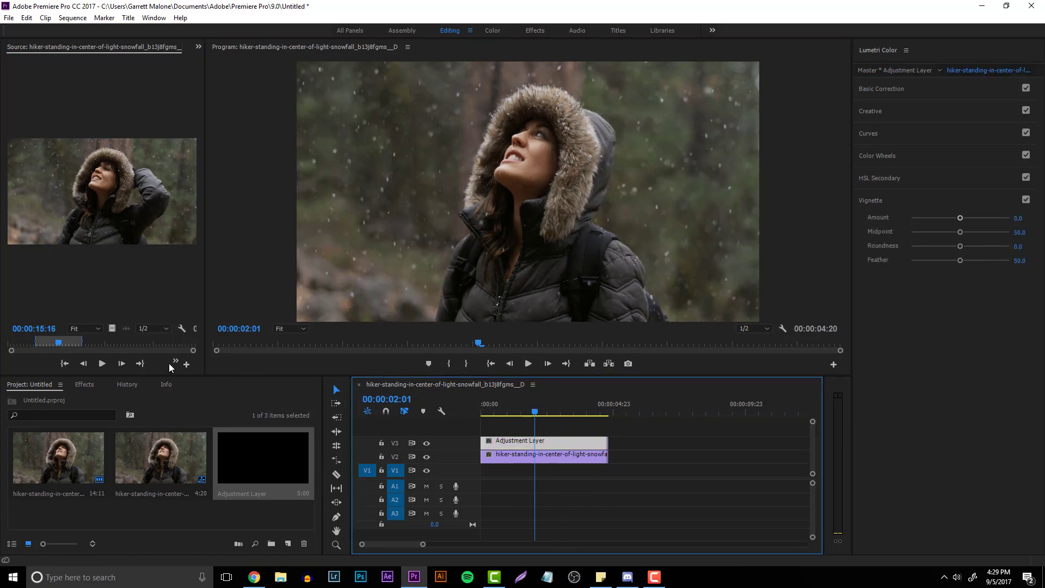
pyautogui.click(87, 386)
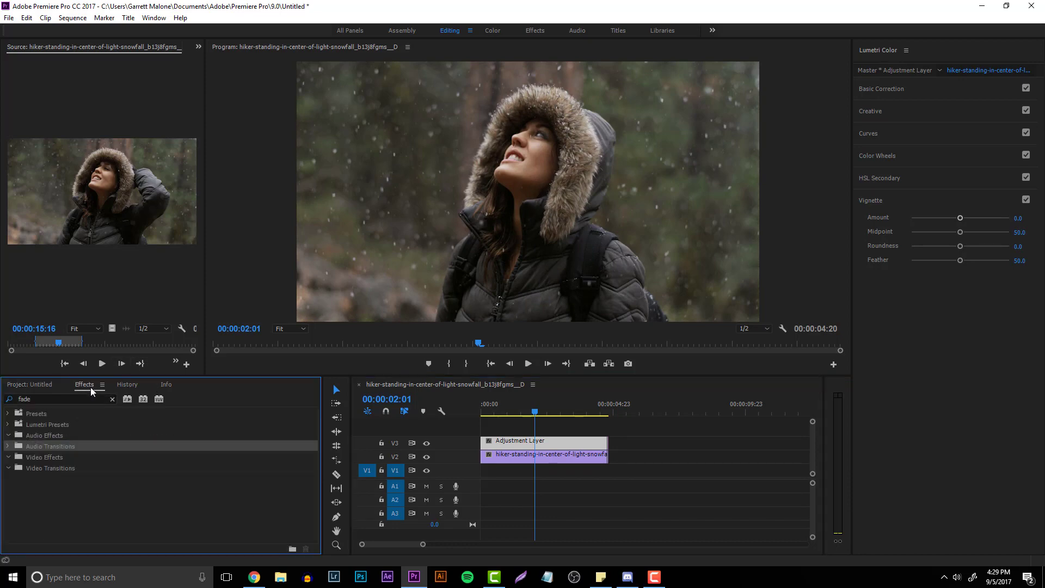
pyautogui.click(154, 18)
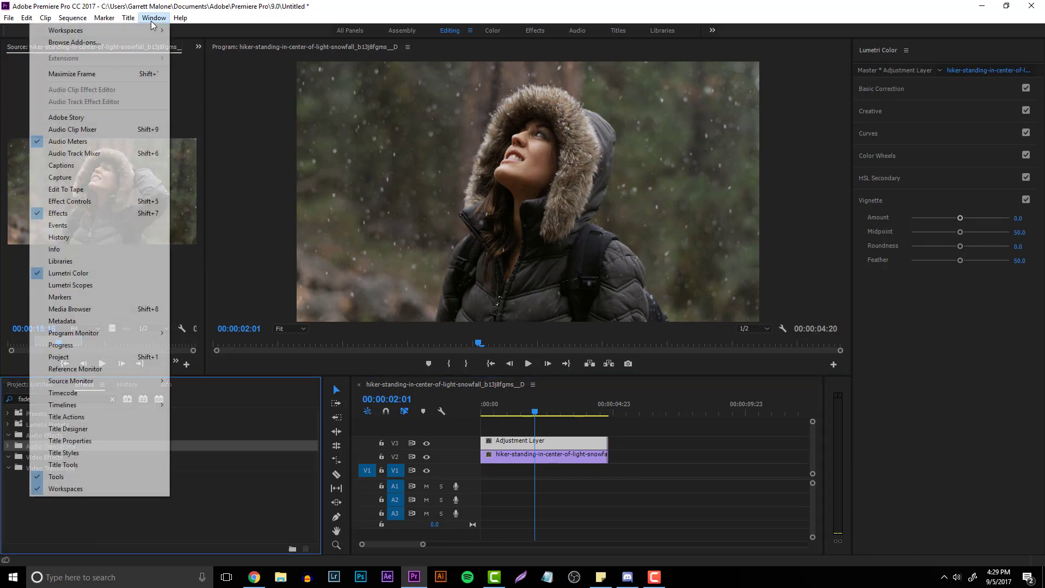
pyautogui.click(81, 213)
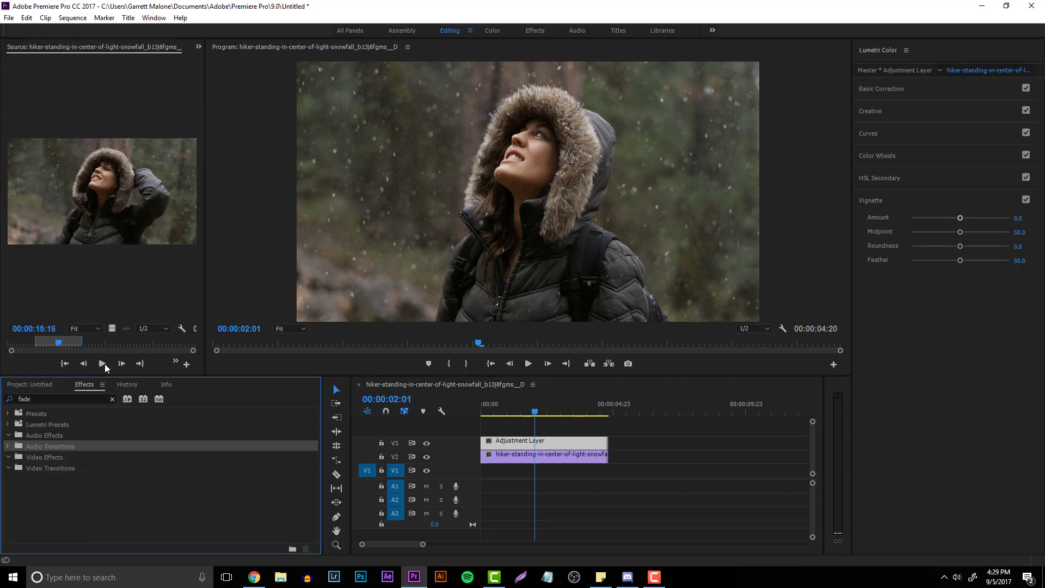
pyautogui.write('noise')
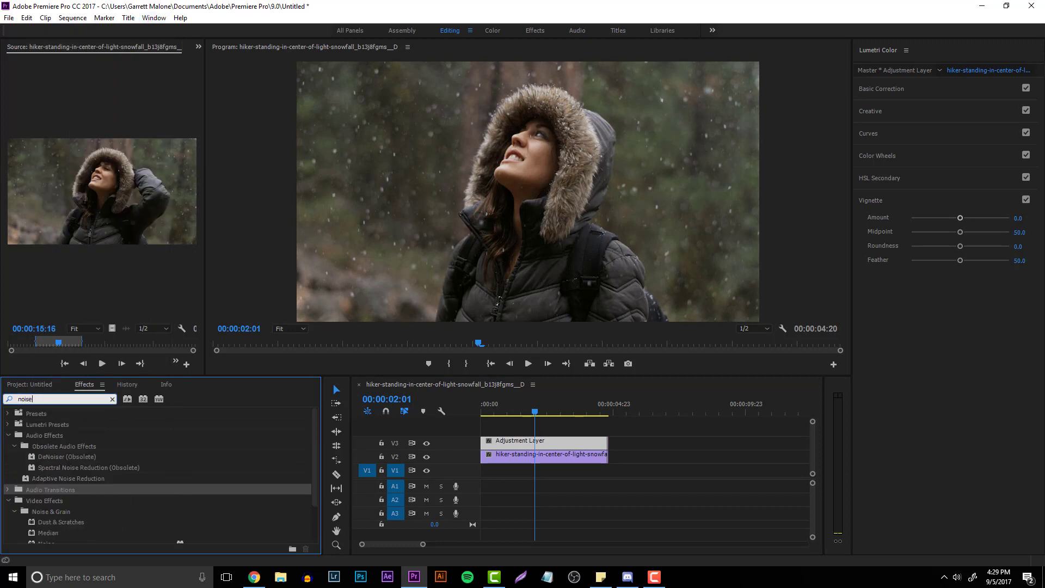
pyautogui.scroll(-3, 103, 455)
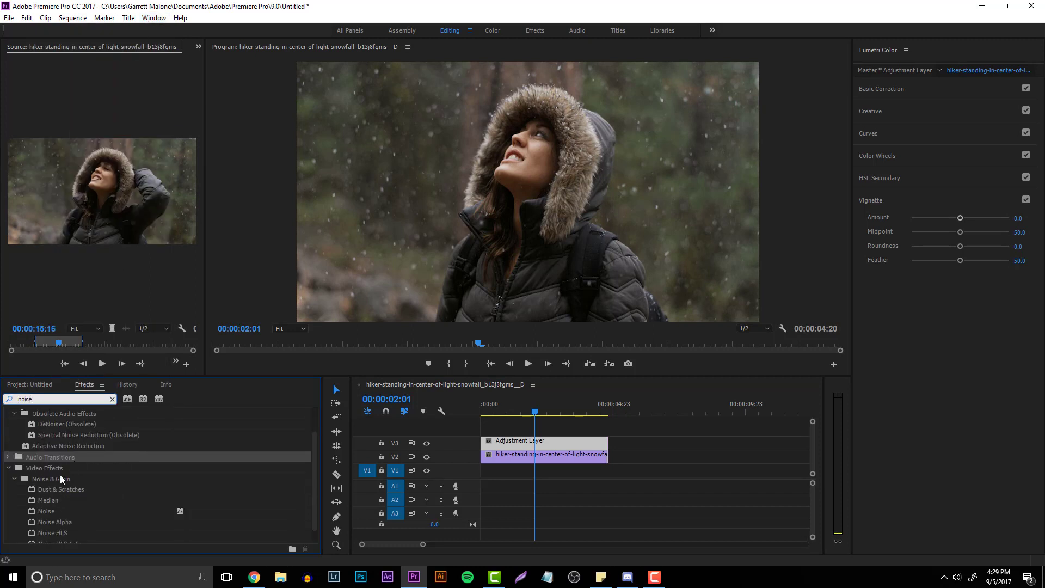
pyautogui.scroll(-1, 58, 481)
pyautogui.moveTo(47, 501); pyautogui.dragTo(527, 442)
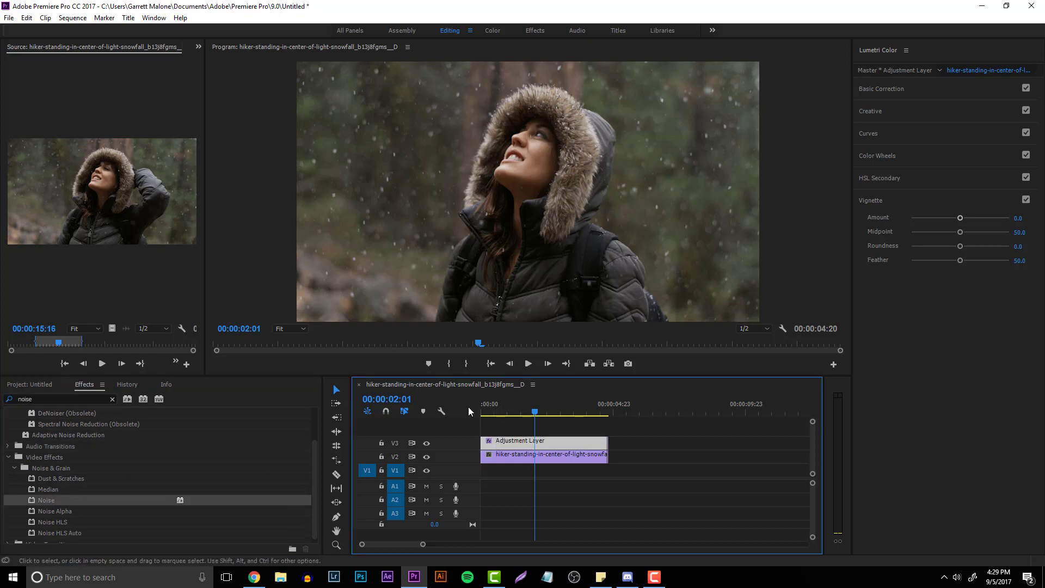
# - Show the V3 adjustment layer's effect controls and widen the panel so the Noise settings are fully readable
pyautogui.click(199, 46)
pyautogui.click(220, 73)
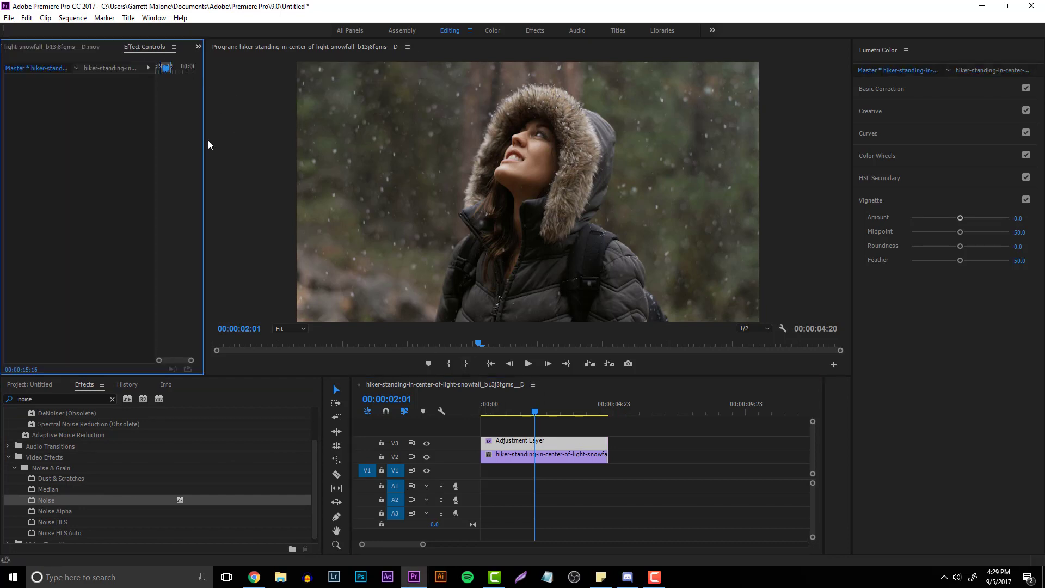
pyautogui.click(524, 443)
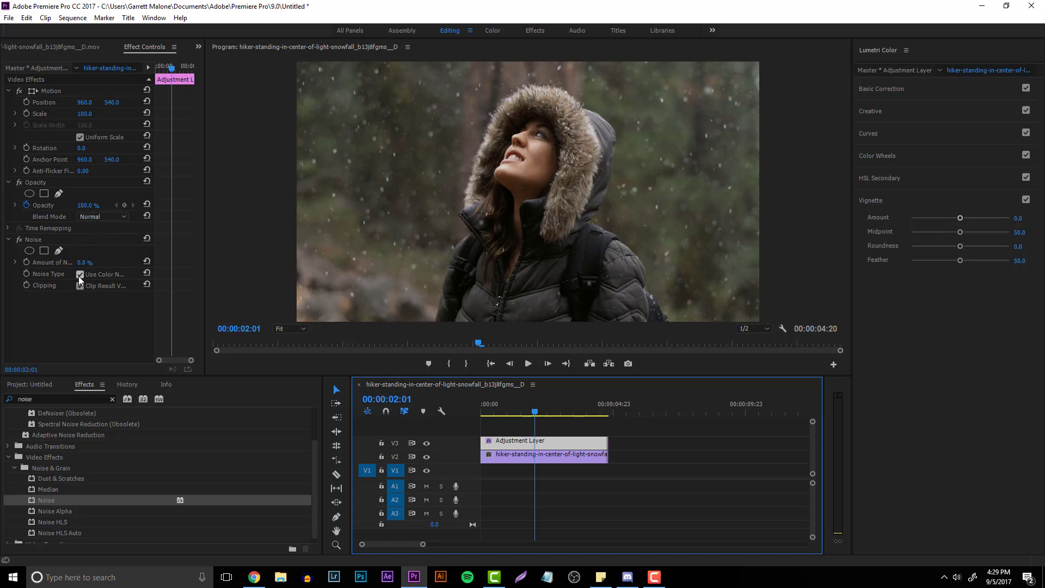
pyautogui.click(155, 266)
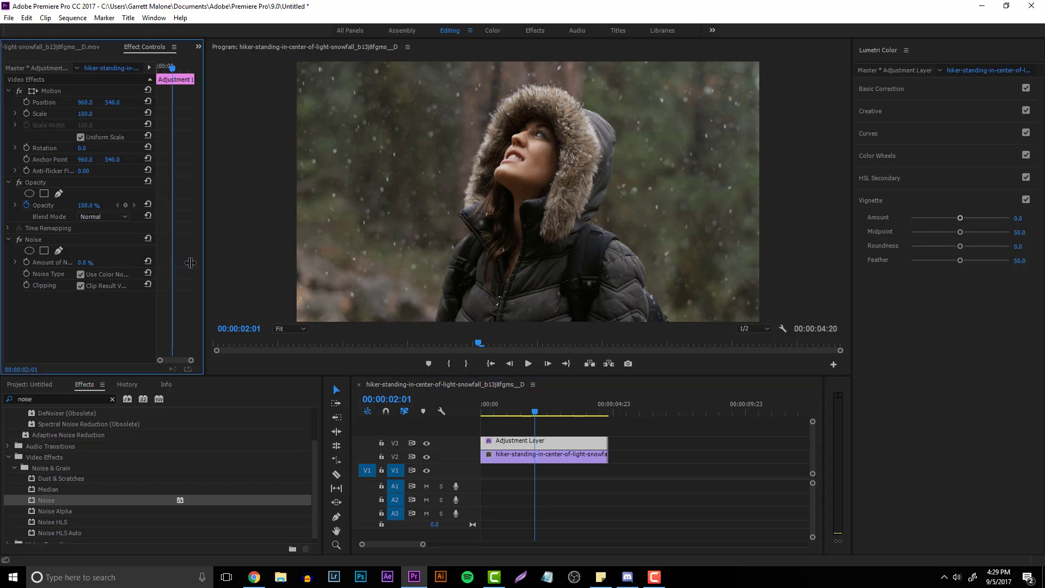
pyautogui.moveTo(203, 268); pyautogui.dragTo(248, 259)
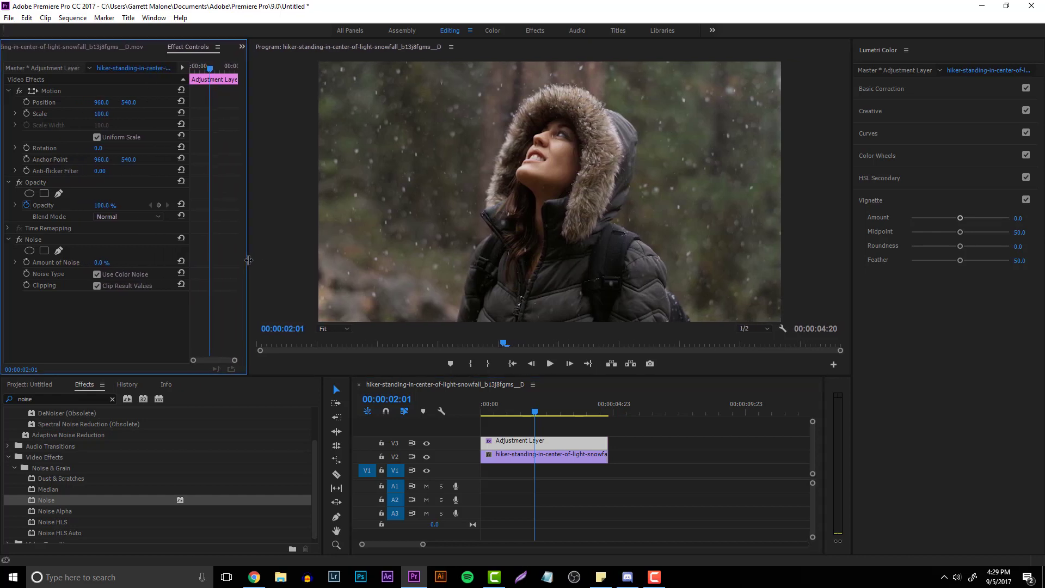
# - Set the Noise effect's amount to 100% and turn off color noise
pyautogui.click(104, 262)
pyautogui.write('100')
pyautogui.press('Return')
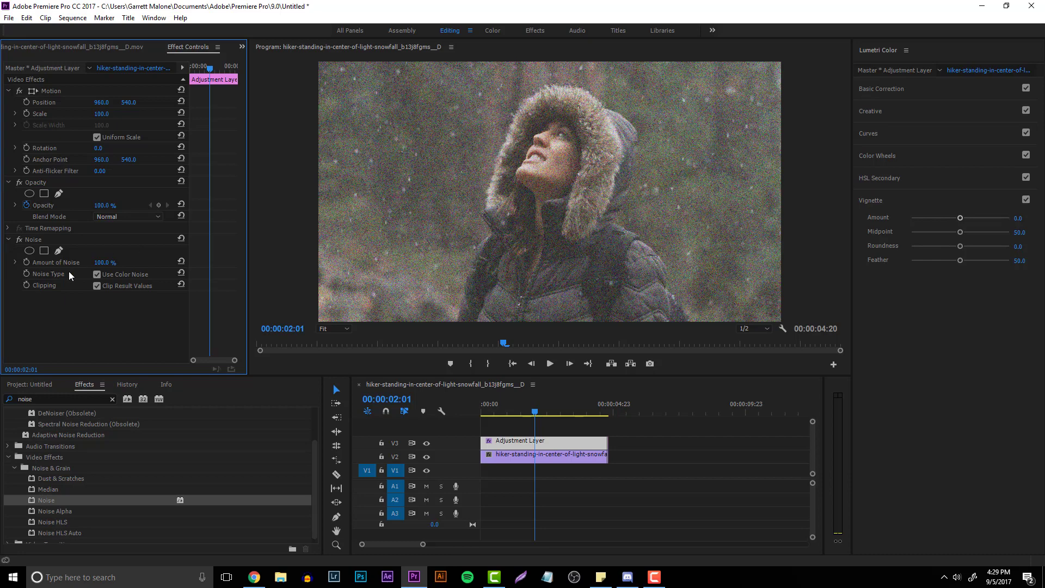
pyautogui.click(97, 274)
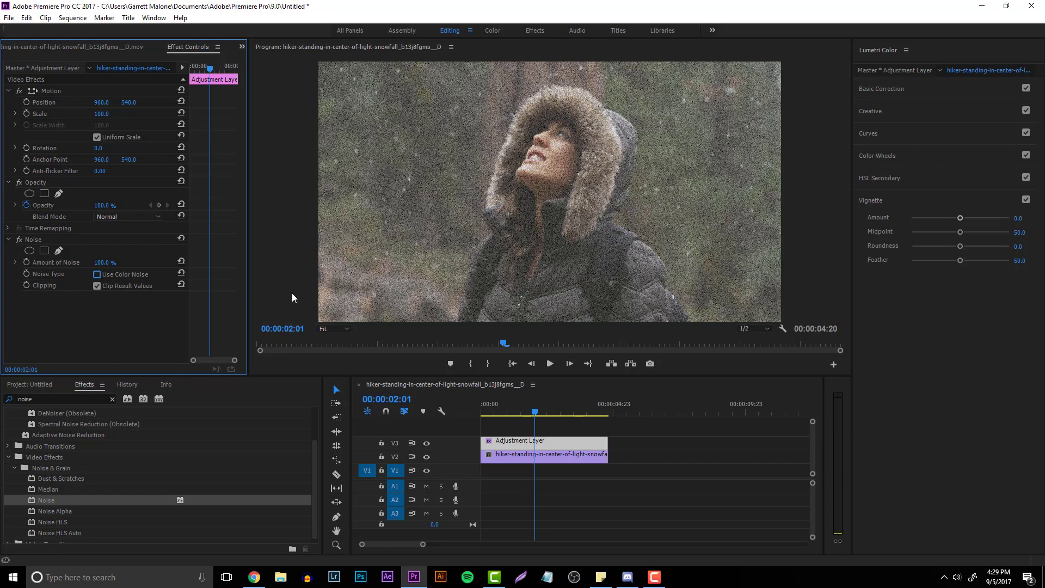
# - Try lower noise amounts on the adjustment layer, ending at 27%
pyautogui.click(107, 262)
pyautogui.write('7')
pyautogui.press('Return')
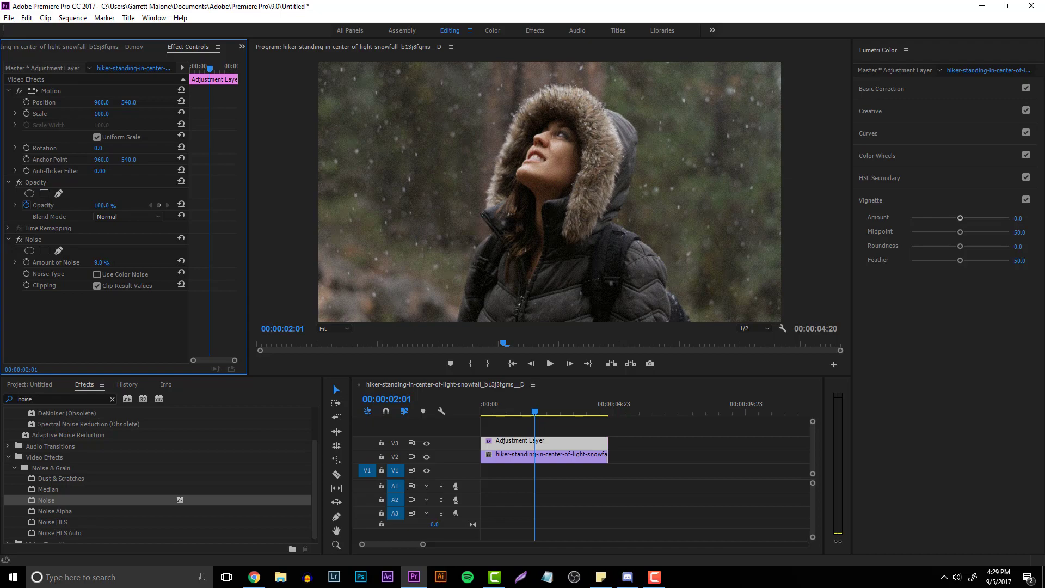
pyautogui.hotkey('ctrl', 'z')
pyautogui.moveTo(101, 262); pyautogui.dragTo(128, 293)
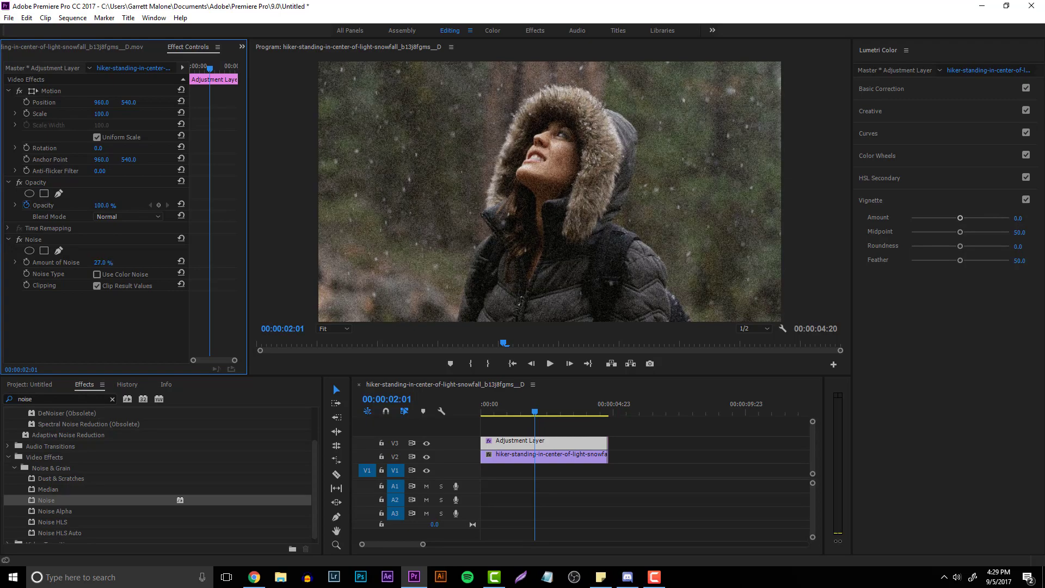
# - Set the amount of noise to 10% and toggle track V3's visibility to compare the grain
pyautogui.click(101, 263)
pyautogui.write('1')
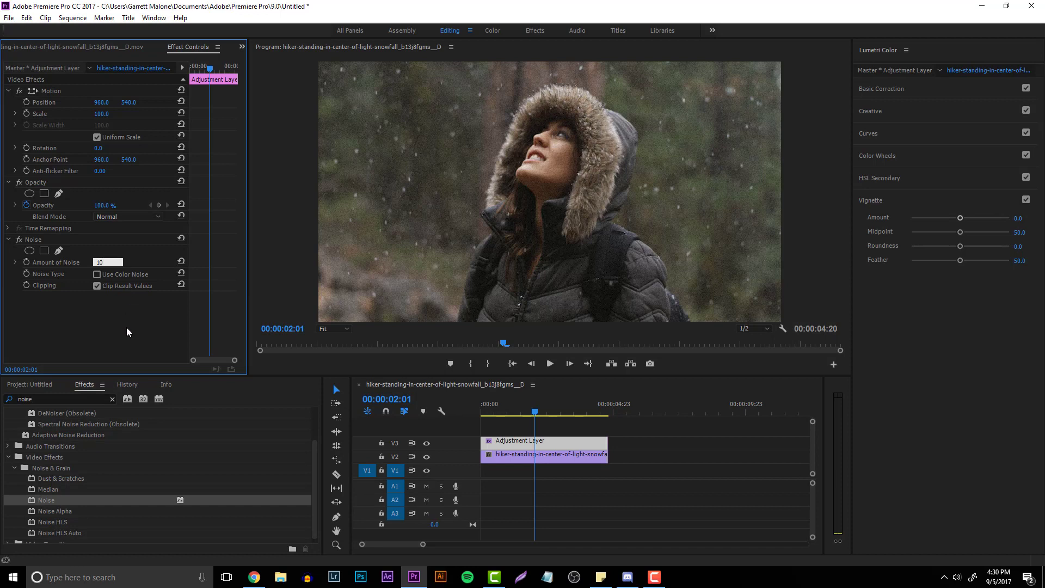
pyautogui.write('0')
pyautogui.press('Return')
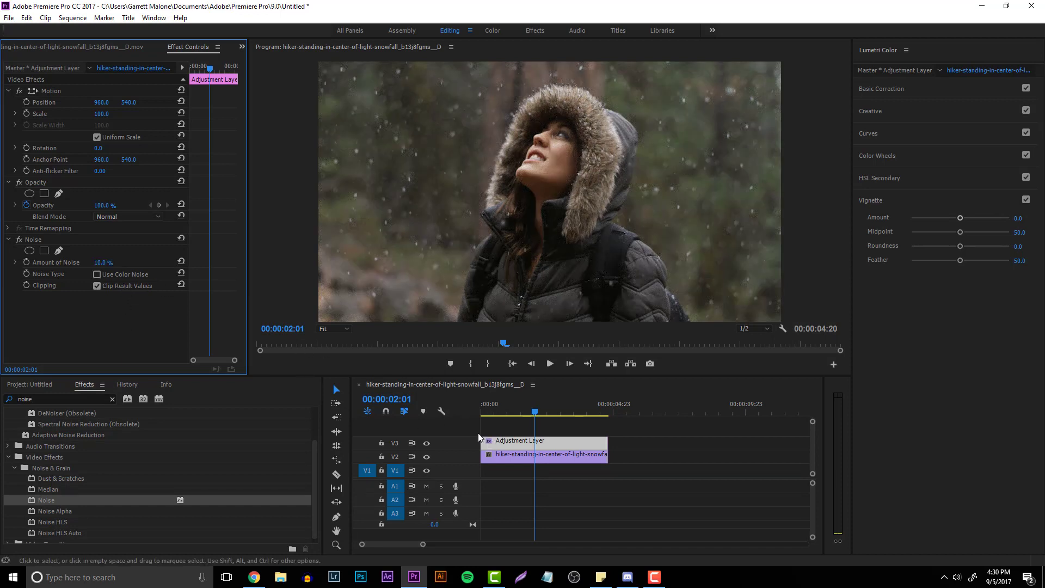
pyautogui.click(427, 443)
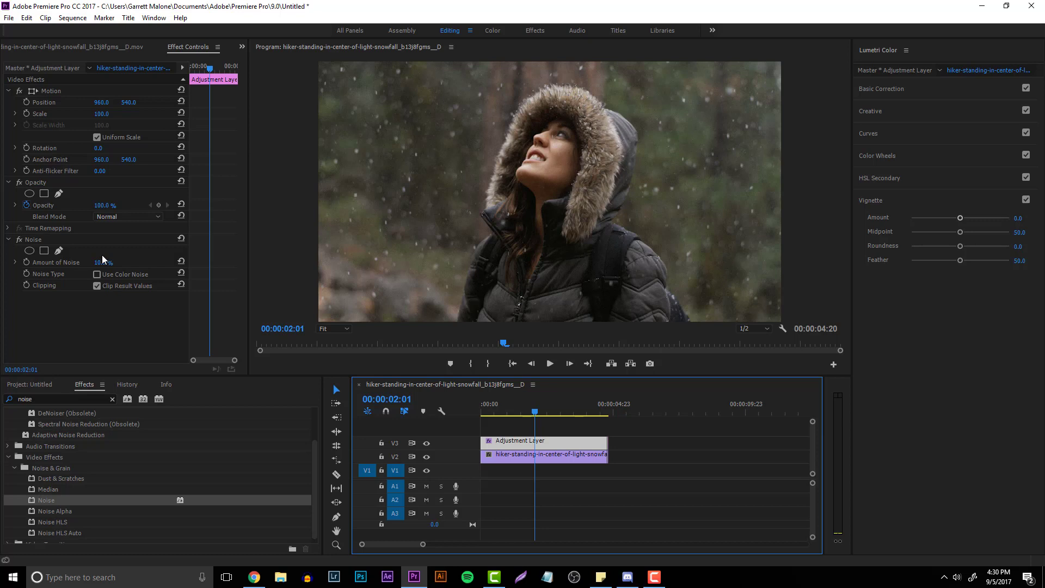
# - Create a second 1920 x 1080 adjustment layer with a timebase of 60.00 fps and square pixels
pyautogui.click(38, 385)
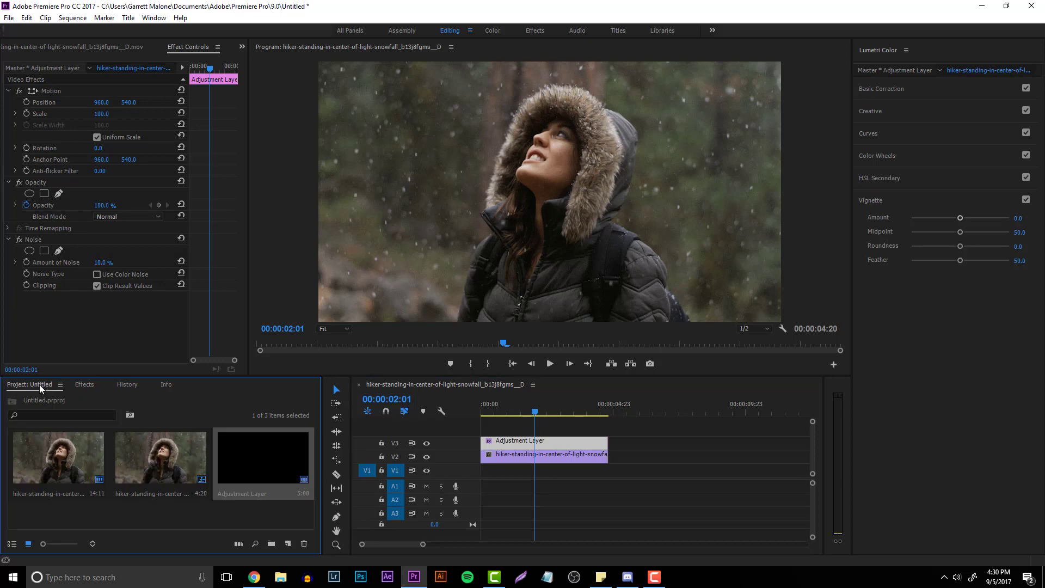
pyautogui.click(9, 17)
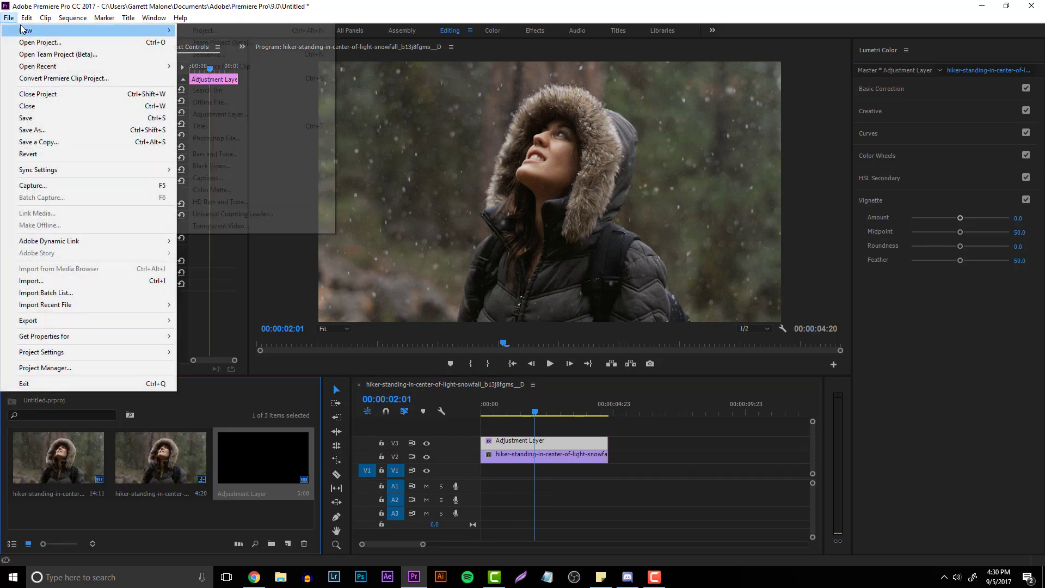
pyautogui.moveTo(32, 31)
pyautogui.click(232, 114)
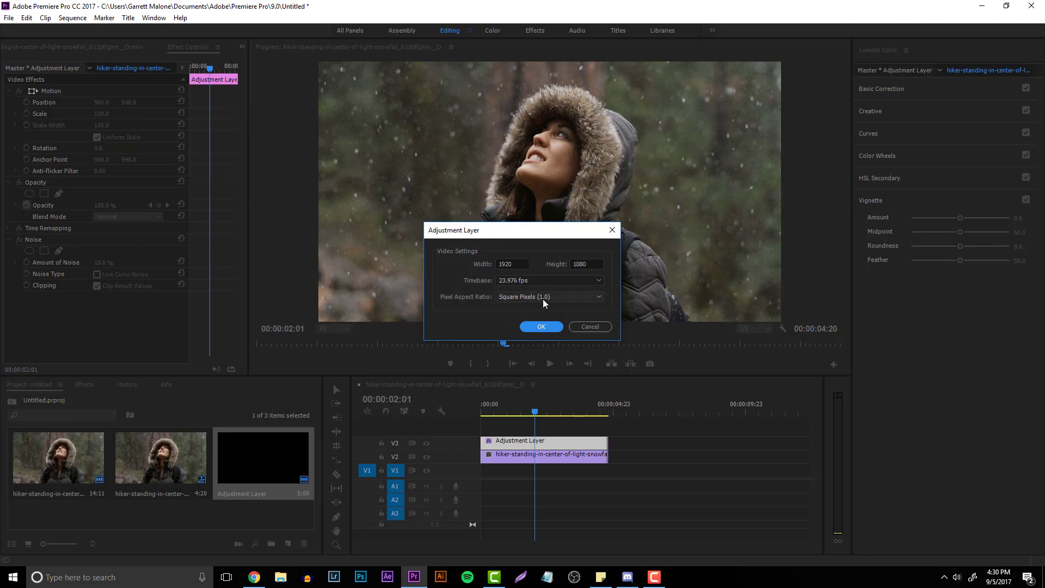
pyautogui.click(547, 280)
pyautogui.click(522, 409)
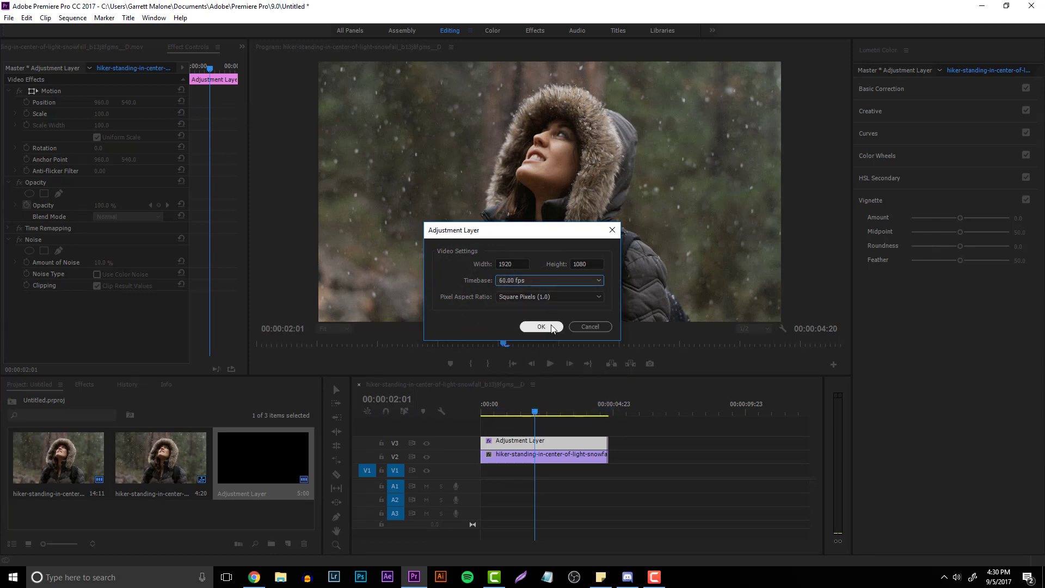
pyautogui.click(551, 325)
# - Place the second adjustment layer on V4, match its end to the hiker clip's end, and move the playhead to 00:00:01:17
pyautogui.moveTo(248, 453); pyautogui.dragTo(607, 427)
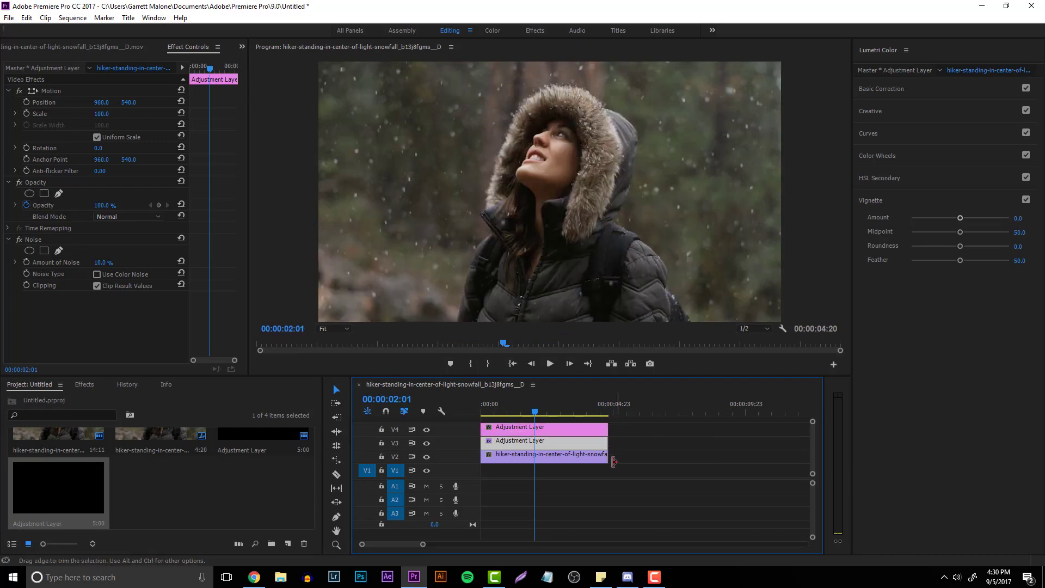
pyautogui.click(543, 408)
pyautogui.moveTo(544, 407); pyautogui.dragTo(527, 405)
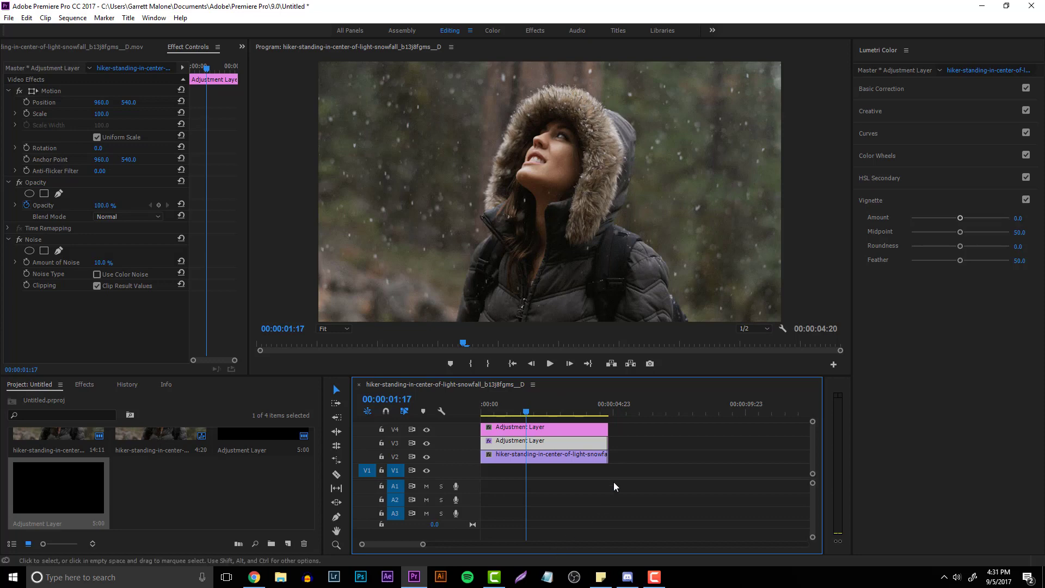
# - Select the V4 adjustment layer and open its Basic Correction settings in Lumetri Color
pyautogui.click(536, 429)
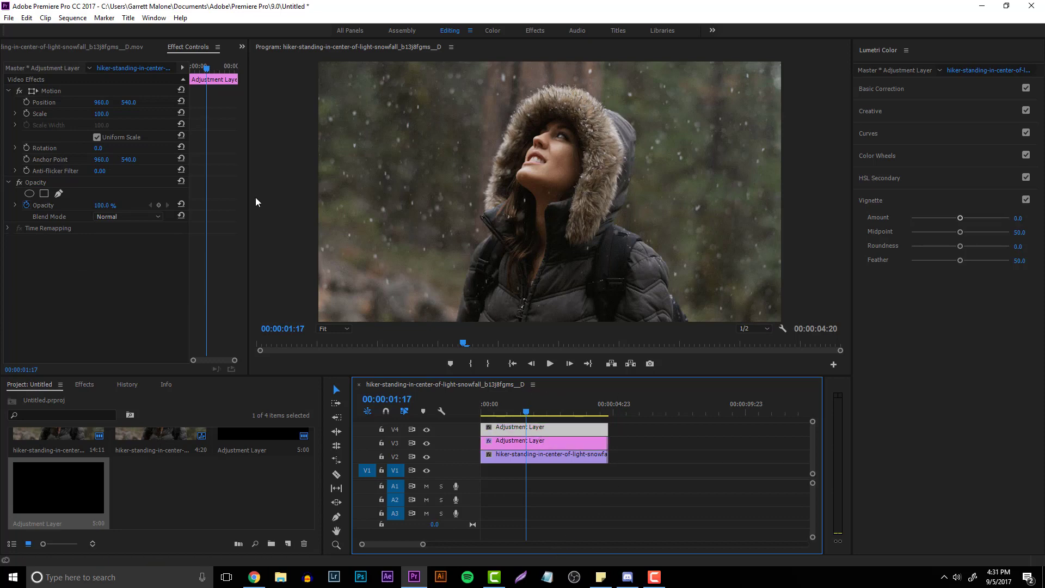
pyautogui.click(154, 18)
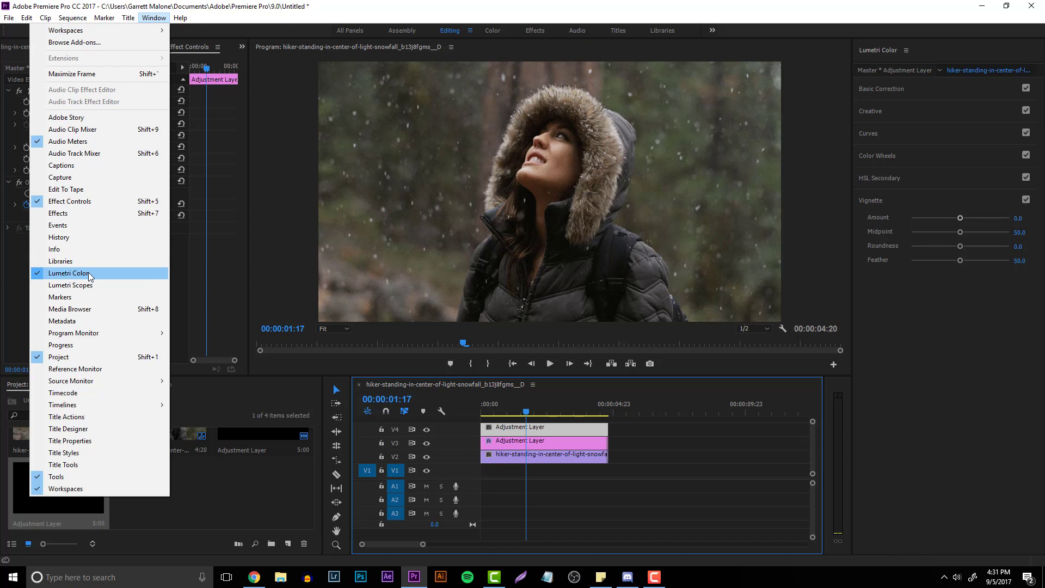
pyautogui.click(903, 329)
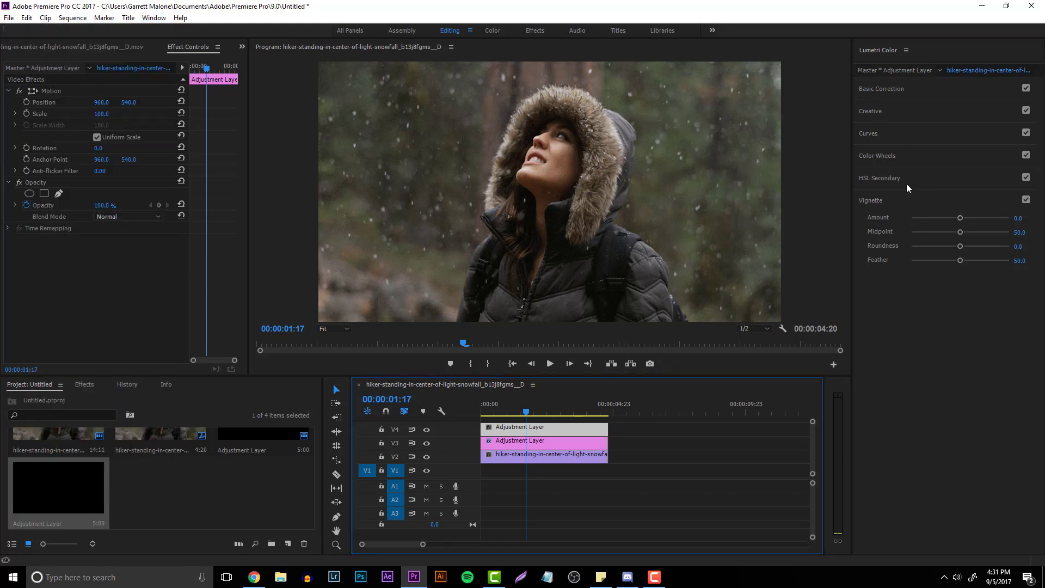
pyautogui.click(899, 196)
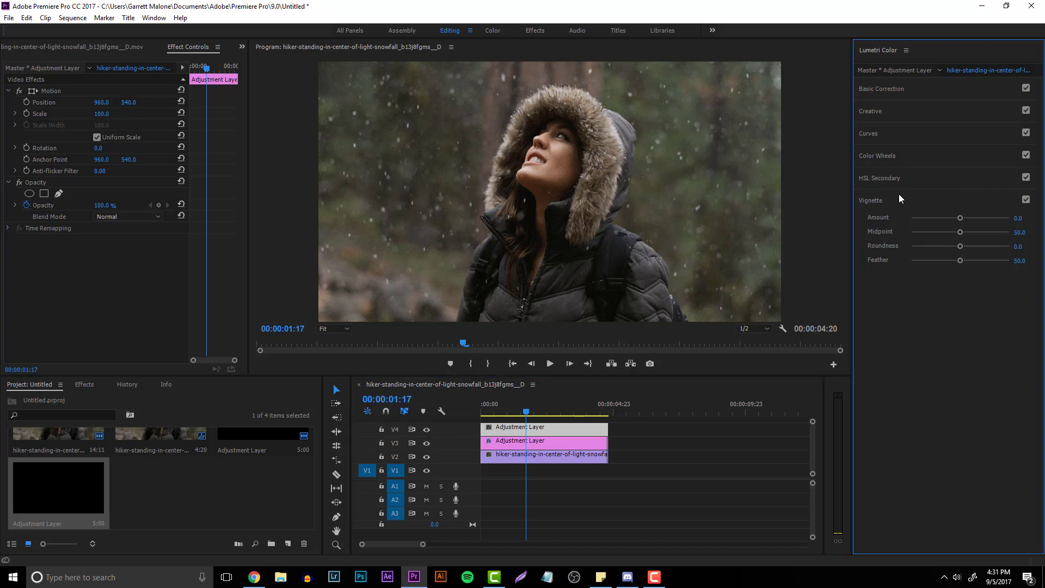
pyautogui.click(925, 89)
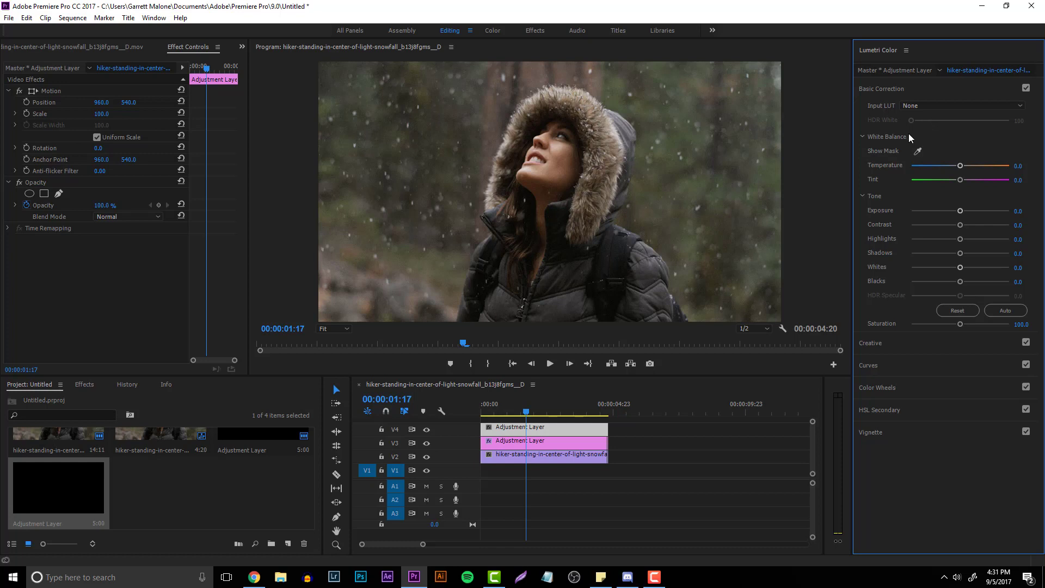
# - Try several input LUTs on the V4 adjustment layer, including AlexaV3_K1S1_LogC2Video_Rec709_EE and ARRI_Universal_DCI
pyautogui.click(940, 107)
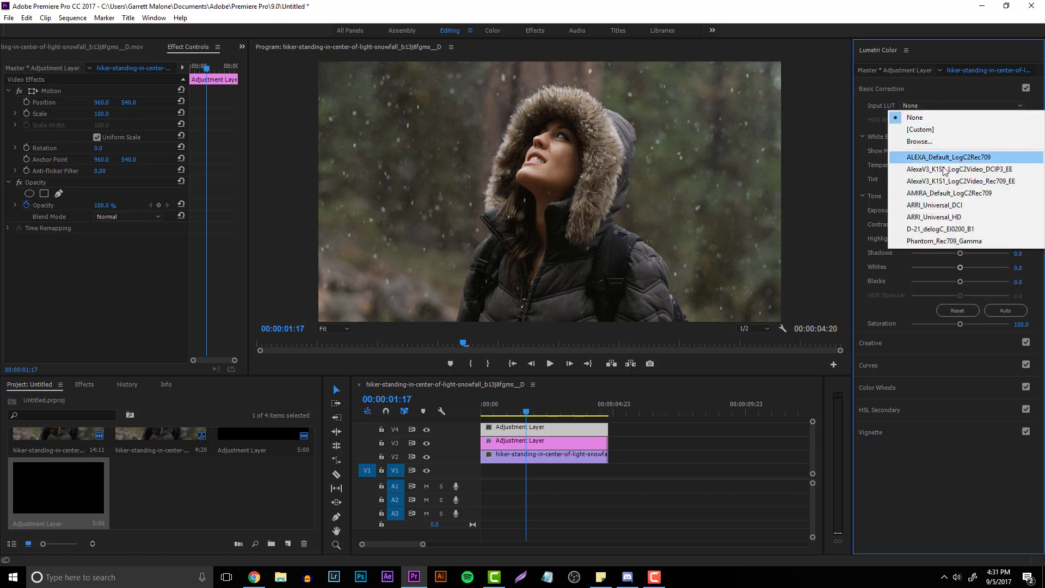
pyautogui.click(965, 157)
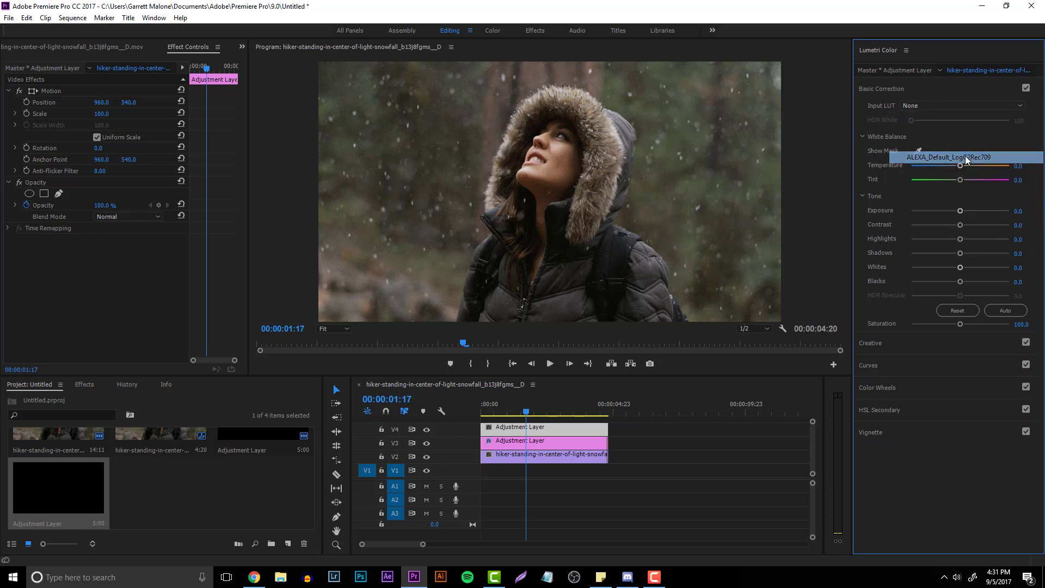
pyautogui.click(935, 107)
pyautogui.click(943, 181)
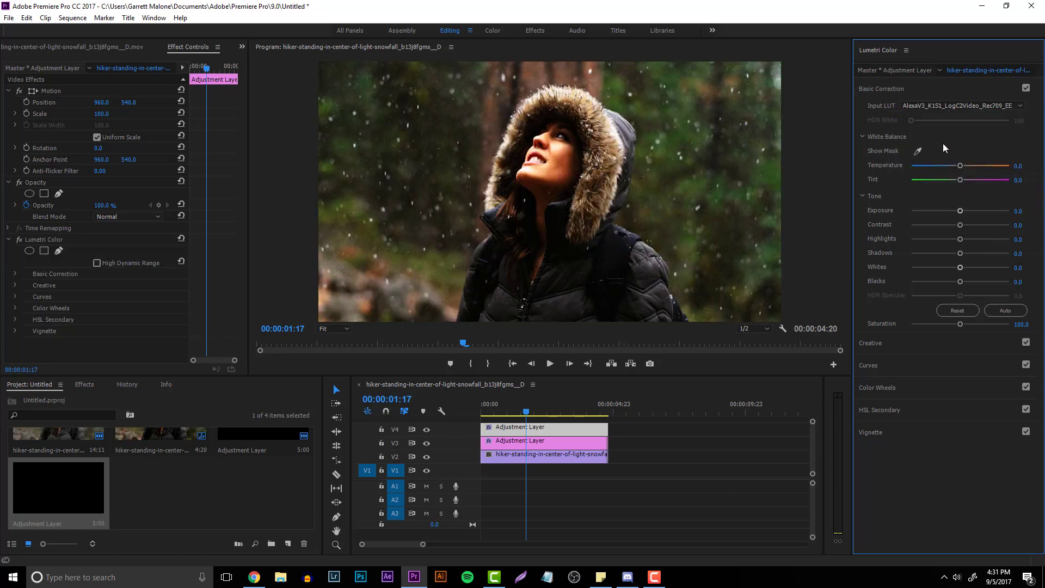
pyautogui.click(940, 107)
pyautogui.click(941, 184)
pyautogui.click(933, 108)
pyautogui.click(936, 204)
# - Set the V4 adjustment layer's input LUT to ARRI_Universal_HD and return to its Basic Correction settings
pyautogui.click(932, 107)
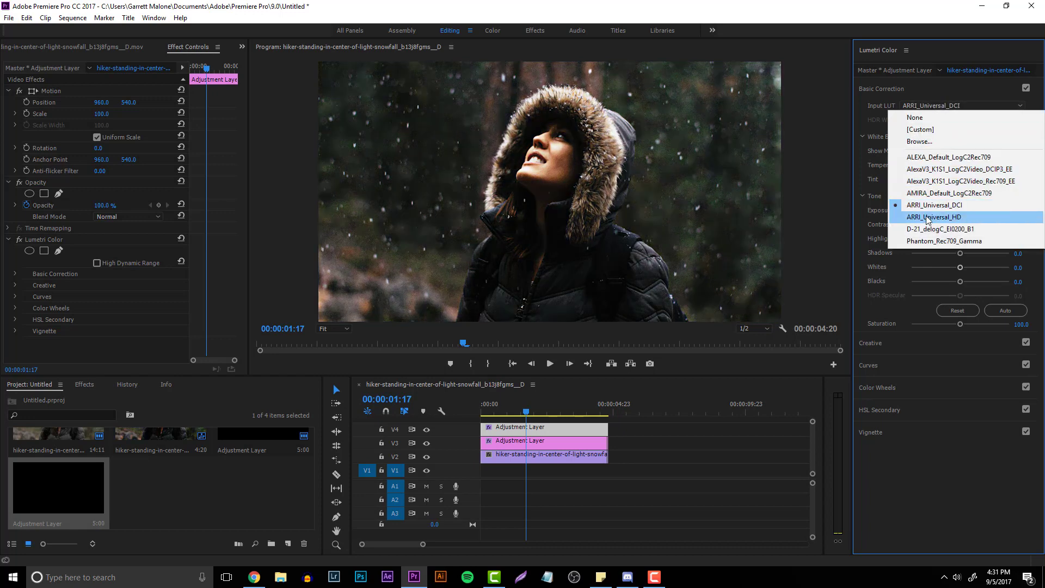
pyautogui.click(936, 217)
pyautogui.click(936, 89)
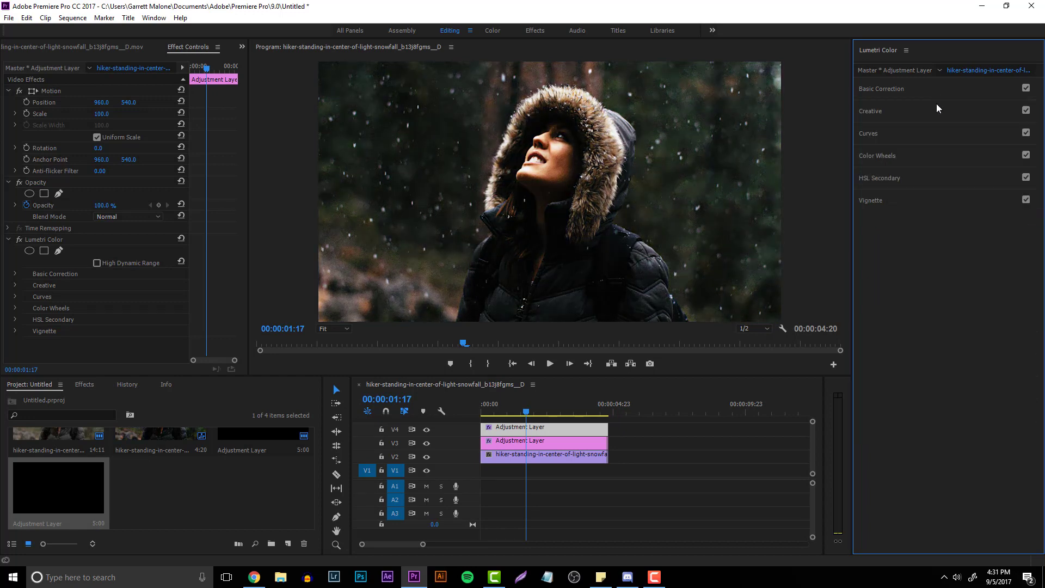
pyautogui.click(937, 109)
pyautogui.click(929, 87)
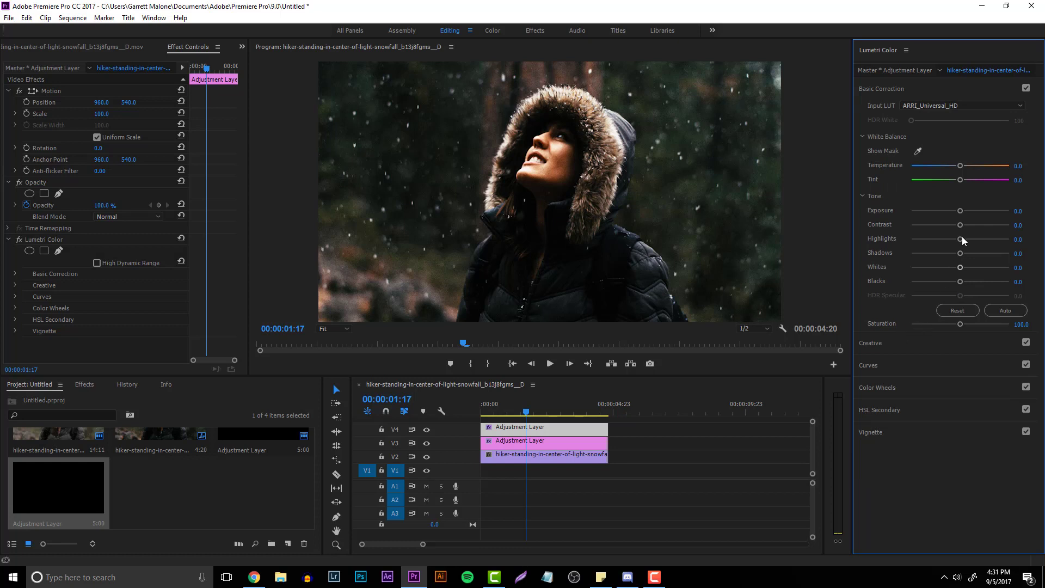
# - Try the D-21_delogC_EI0200_B1 and Phantom_Rec709_Gamma input LUTs on the V4 adjustment layer, and set the input LUT back to None
pyautogui.click(940, 109)
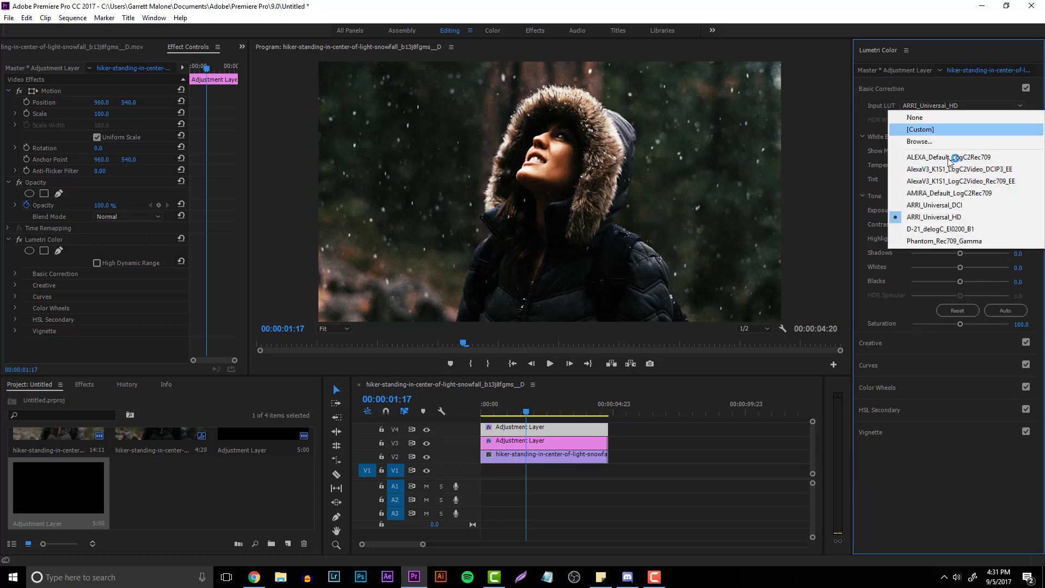
pyautogui.click(949, 228)
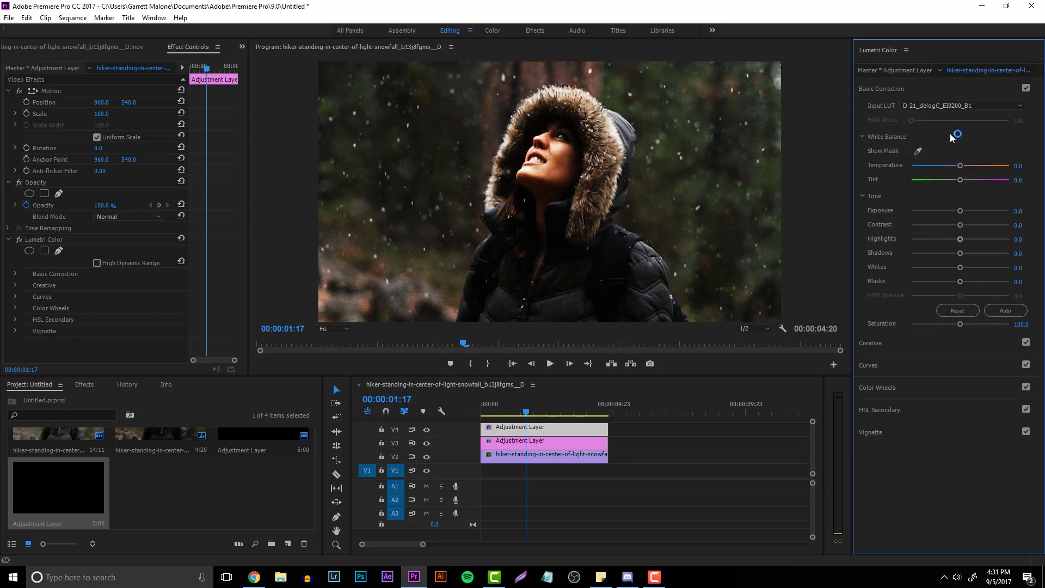
pyautogui.click(939, 105)
pyautogui.click(929, 243)
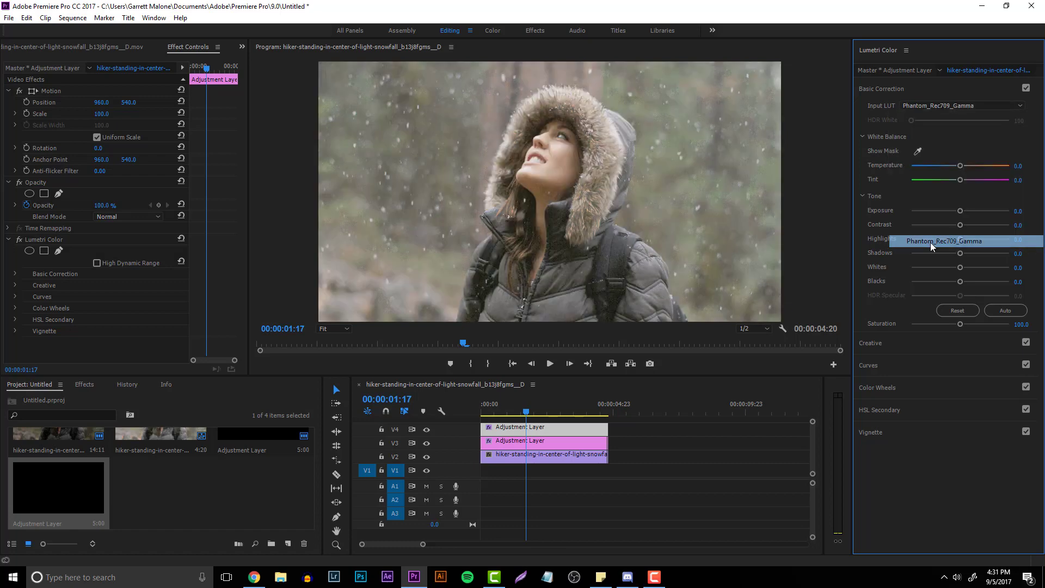
pyautogui.click(920, 105)
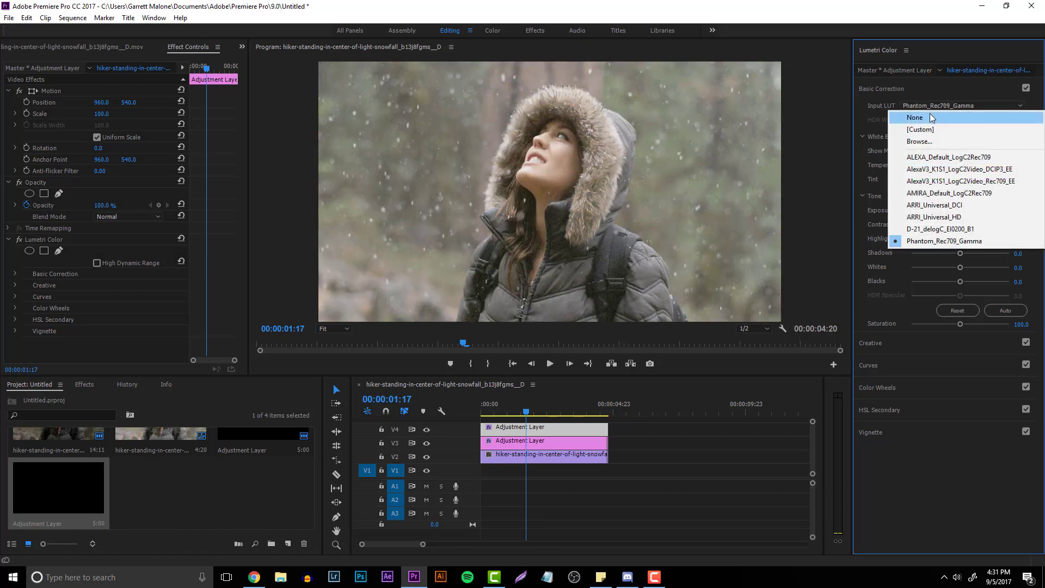
pyautogui.click(930, 113)
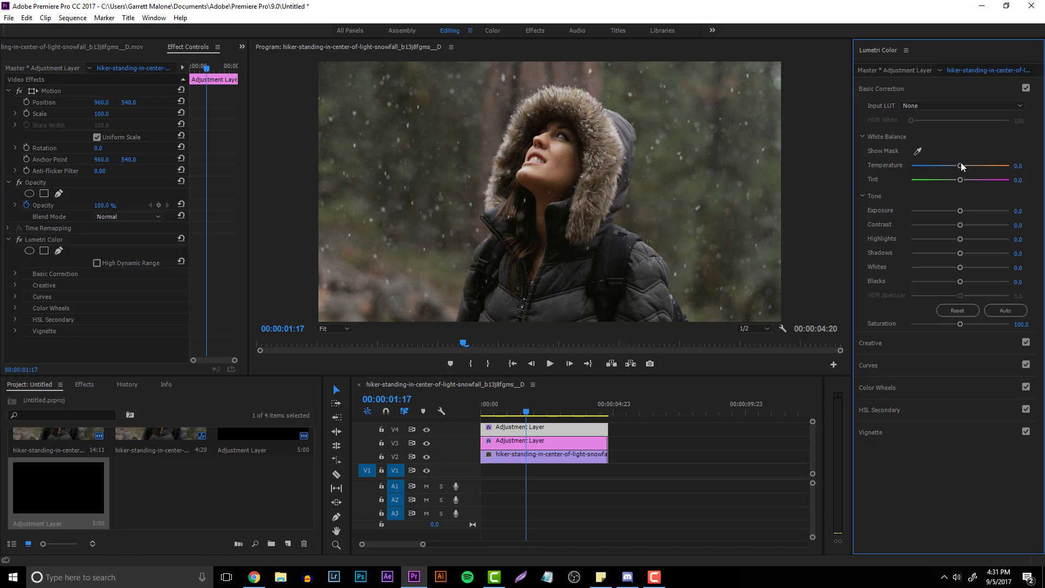
# - Try different temperature and tint shifts in White Balance and set the tint back to 0
pyautogui.moveTo(961, 164)
pyautogui.mouseDown()
pyautogui.moveTo(975, 167)
pyautogui.moveTo(940, 165)
pyautogui.moveTo(969, 169)
pyautogui.mouseUp()
pyautogui.moveTo(978, 169); pyautogui.dragTo(1034, 179)
pyautogui.click(1023, 180)
pyautogui.write('0')
pyautogui.press('Return')
pyautogui.moveTo(960, 180); pyautogui.dragTo(989, 180)
pyautogui.click(1016, 180)
pyautogui.write('0')
pyautogui.press('Return')
# - Warm the temperature to about 48 and hide the V3 track holding the noise adjustment layer
pyautogui.moveTo(981, 166); pyautogui.dragTo(984, 166)
pyautogui.click(427, 444)
pyautogui.click(428, 444)
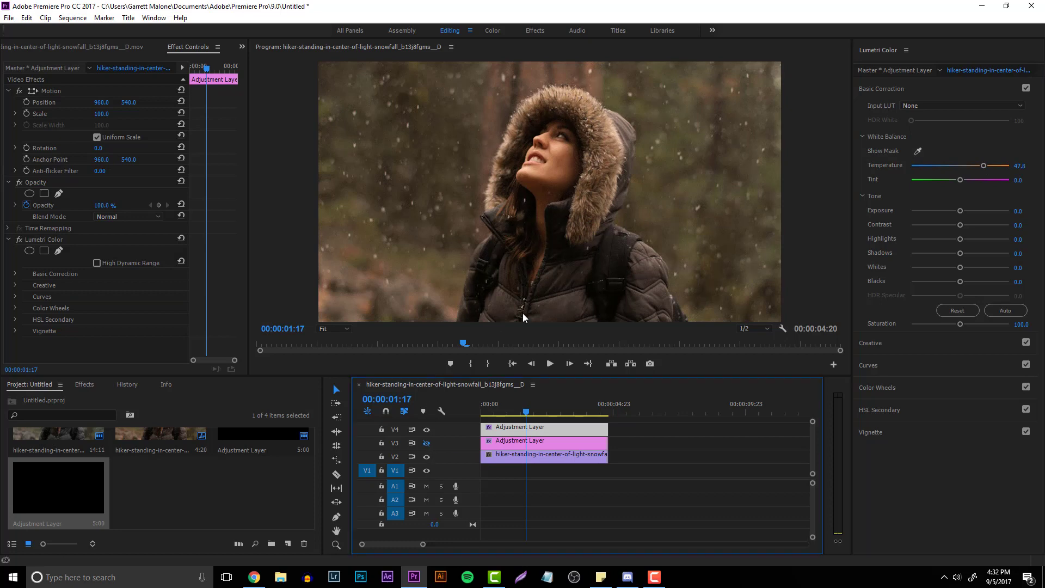
# - Set the V4 adjustment layer's temperature to about 37.8 and its tint to about 3.3
pyautogui.moveTo(984, 165); pyautogui.dragTo(979, 163)
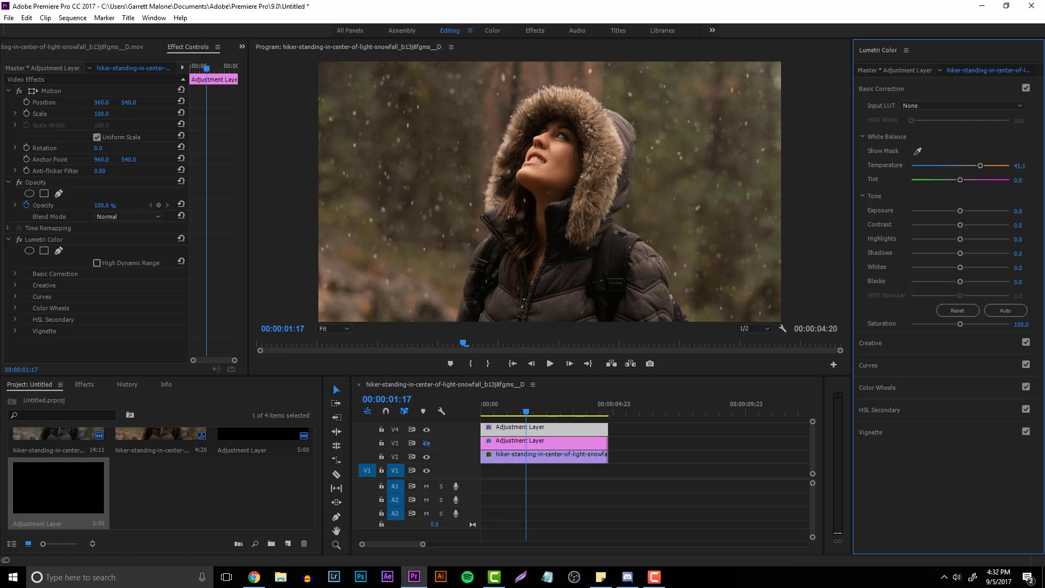
pyautogui.click(1019, 165)
pyautogui.write('40')
pyautogui.press('Return')
pyautogui.moveTo(960, 181); pyautogui.dragTo(964, 181)
pyautogui.moveTo(982, 171); pyautogui.dragTo(978, 168)
# - Set exposure to about 0.7, contrast 38.9, highlights 32.2, shadows -32.2, whites -37.8, blacks 6.7 and saturation 103.3
pyautogui.moveTo(960, 214); pyautogui.dragTo(961, 214)
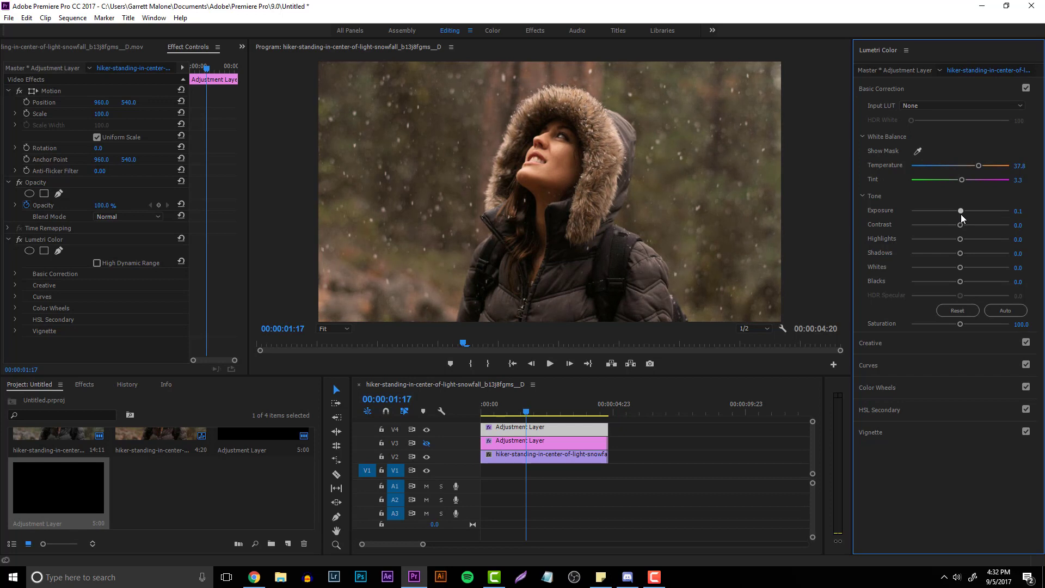
pyautogui.moveTo(961, 211); pyautogui.dragTo(966, 210)
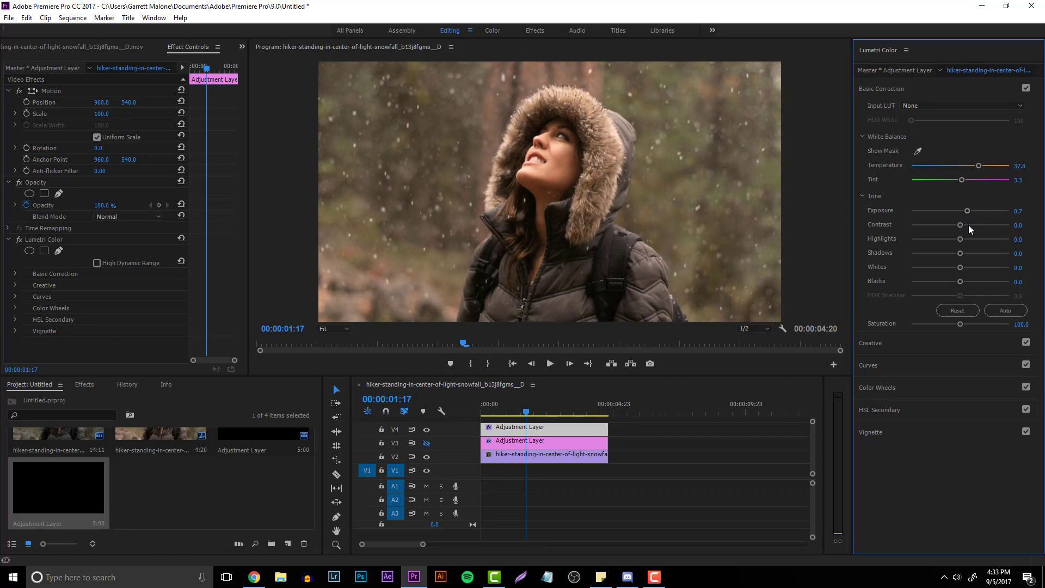
pyautogui.moveTo(960, 225); pyautogui.dragTo(974, 227)
pyautogui.moveTo(961, 239); pyautogui.dragTo(963, 277)
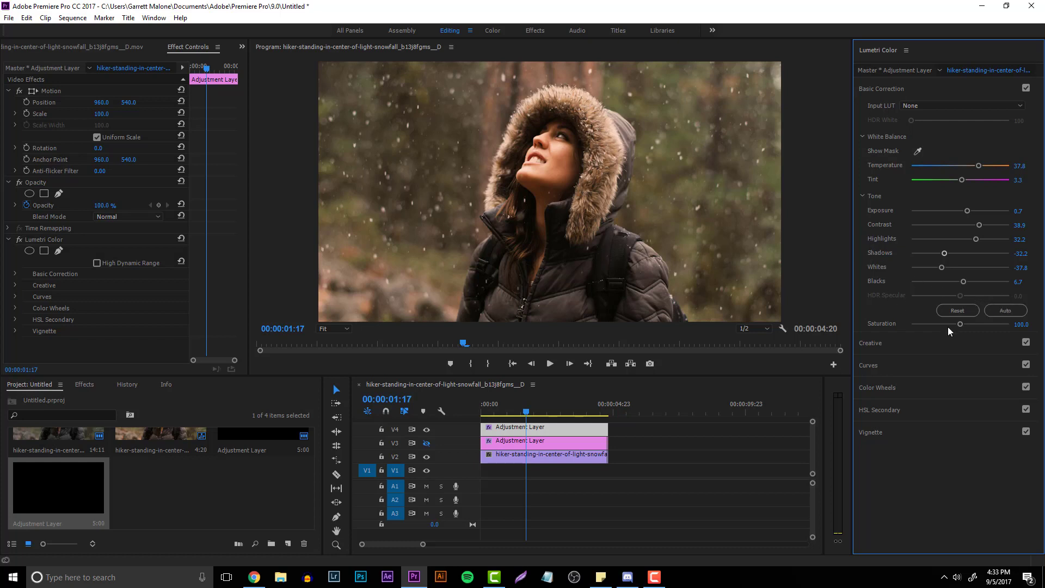
pyautogui.moveTo(960, 327); pyautogui.dragTo(964, 327)
pyautogui.moveTo(967, 325); pyautogui.dragTo(961, 325)
# - Reselect the V4 adjustment layer and compare the picture with its track hidden and shown
pyautogui.click(531, 393)
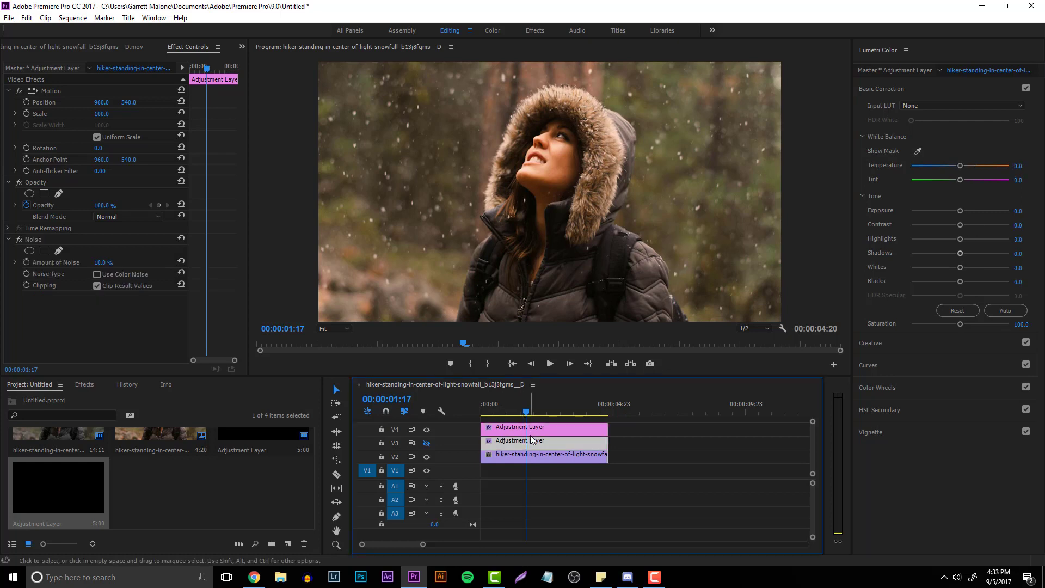
pyautogui.click(535, 428)
pyautogui.click(534, 443)
pyautogui.click(537, 434)
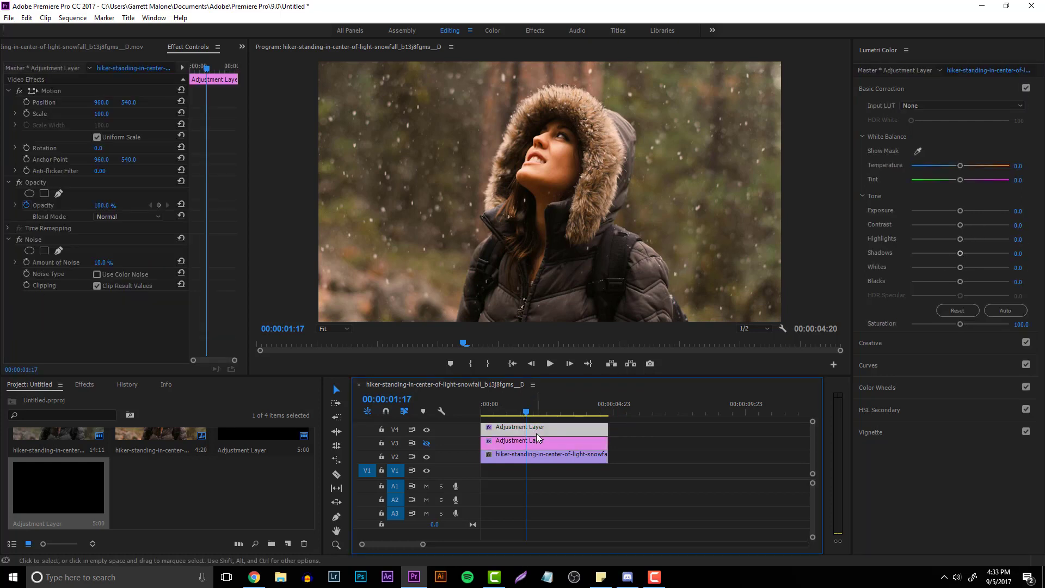
pyautogui.click(427, 430)
pyautogui.click(426, 430)
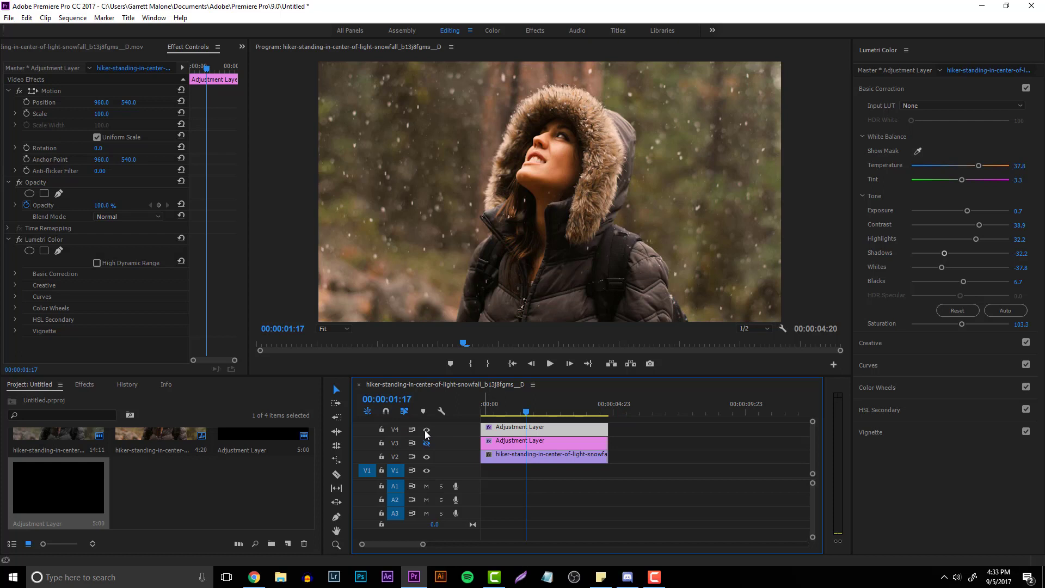
pyautogui.click(423, 430)
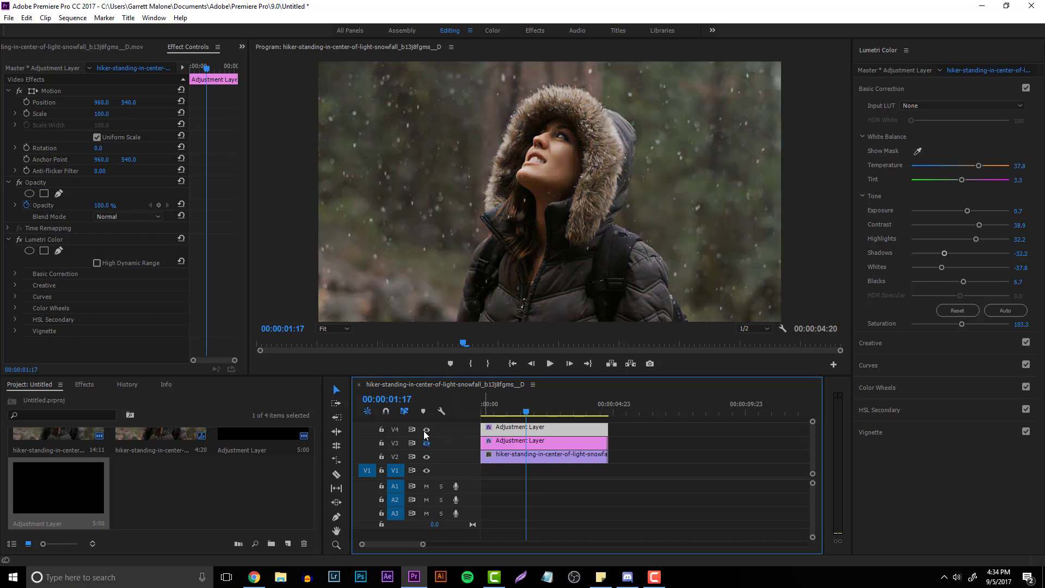
pyautogui.click(423, 430)
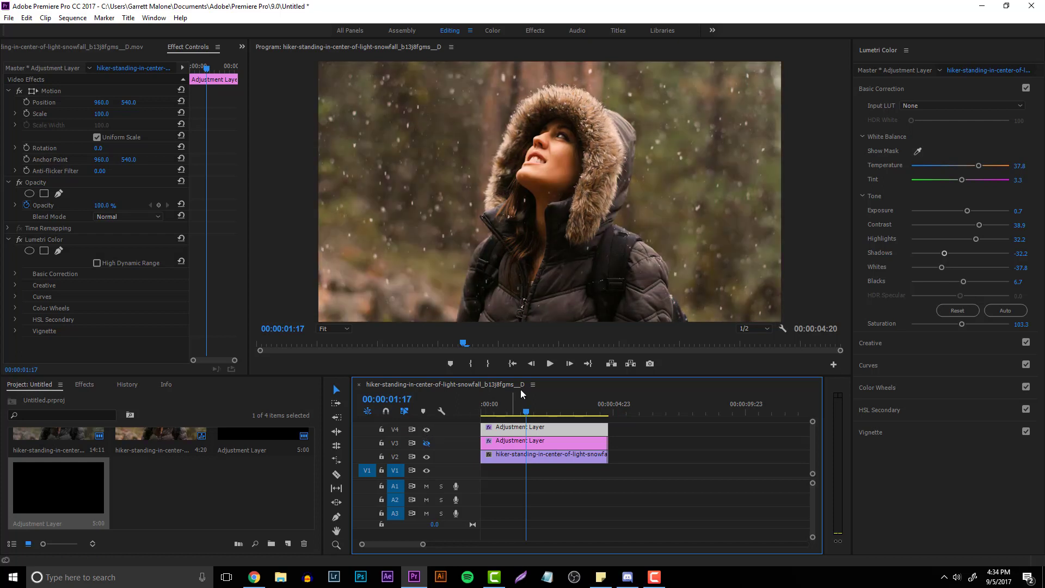
# - Open the Creative settings in Lumetri Color and set Faded Film to about 38.3
pyautogui.click(893, 90)
pyautogui.click(923, 110)
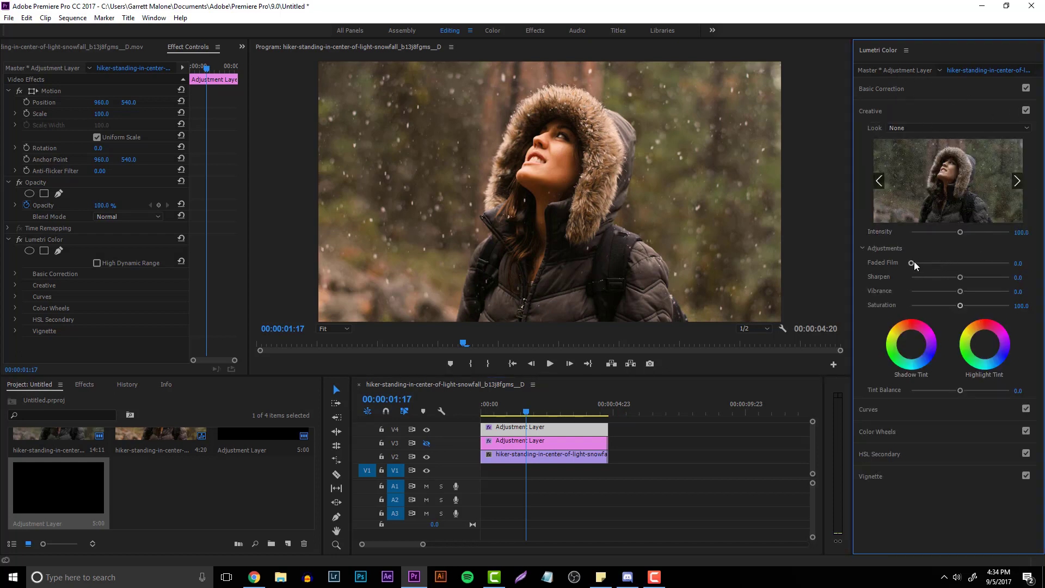
pyautogui.moveTo(911, 263); pyautogui.dragTo(948, 257)
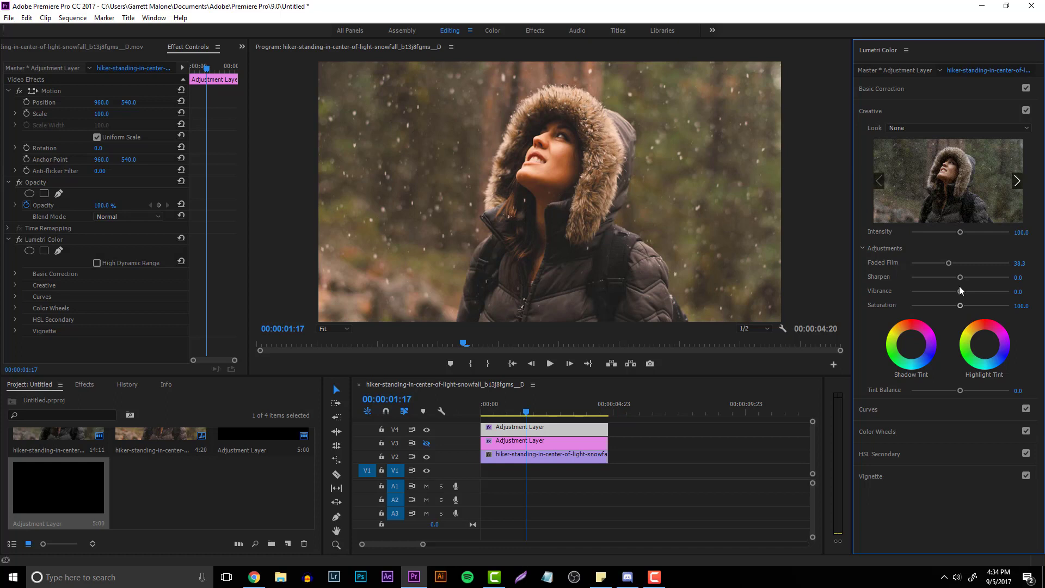
# - Browse the Creative look previews without applying one and check the Color Wheels settings
pyautogui.click(1017, 182)
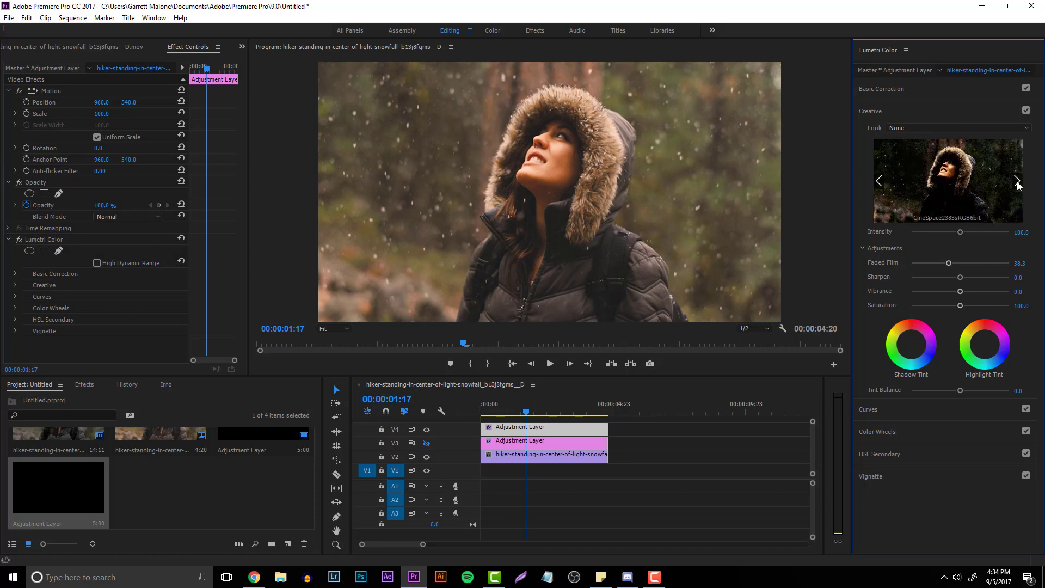
pyautogui.click(1016, 182)
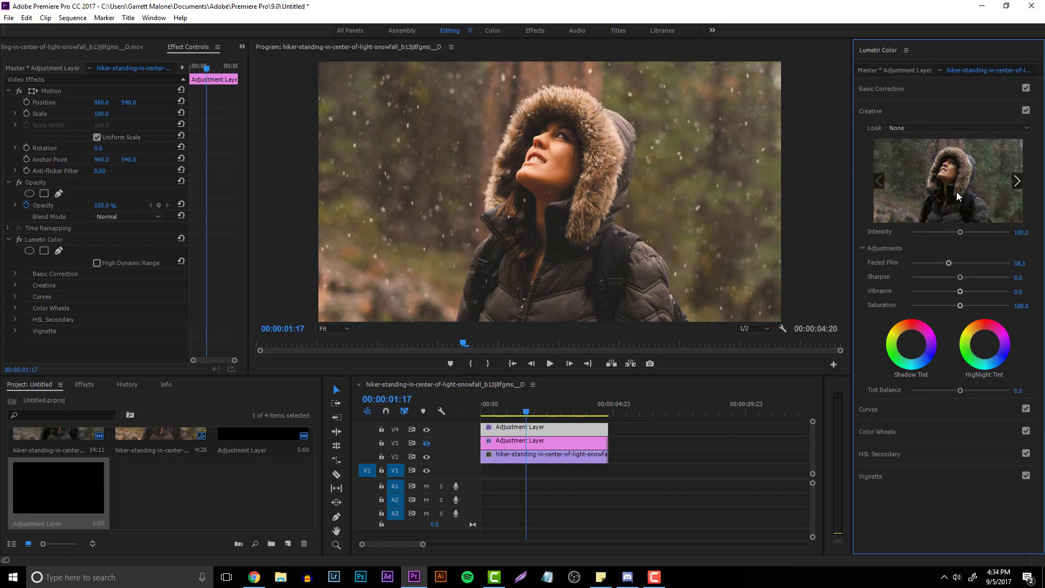
pyautogui.click(909, 110)
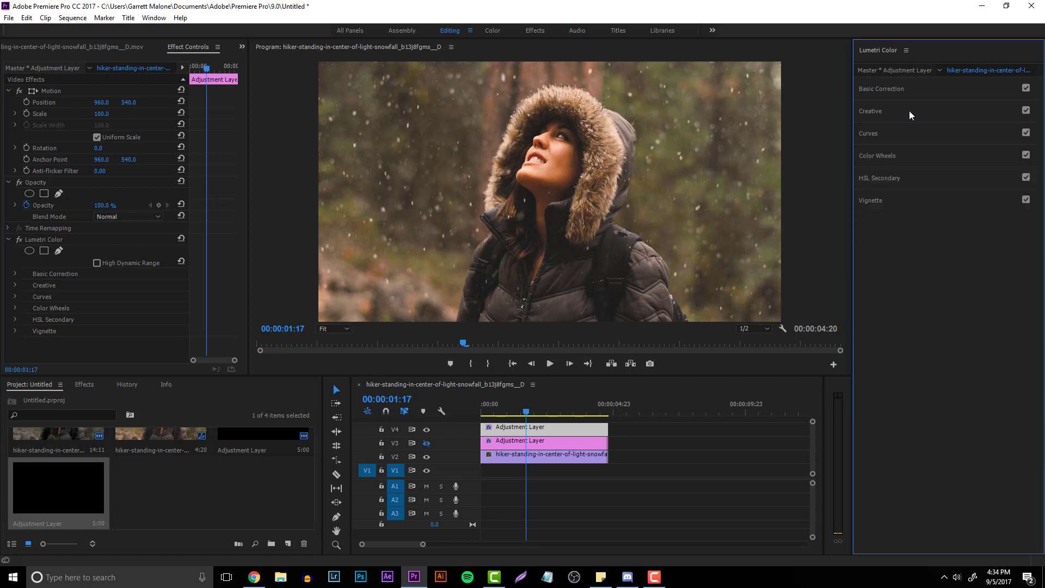
pyautogui.click(907, 155)
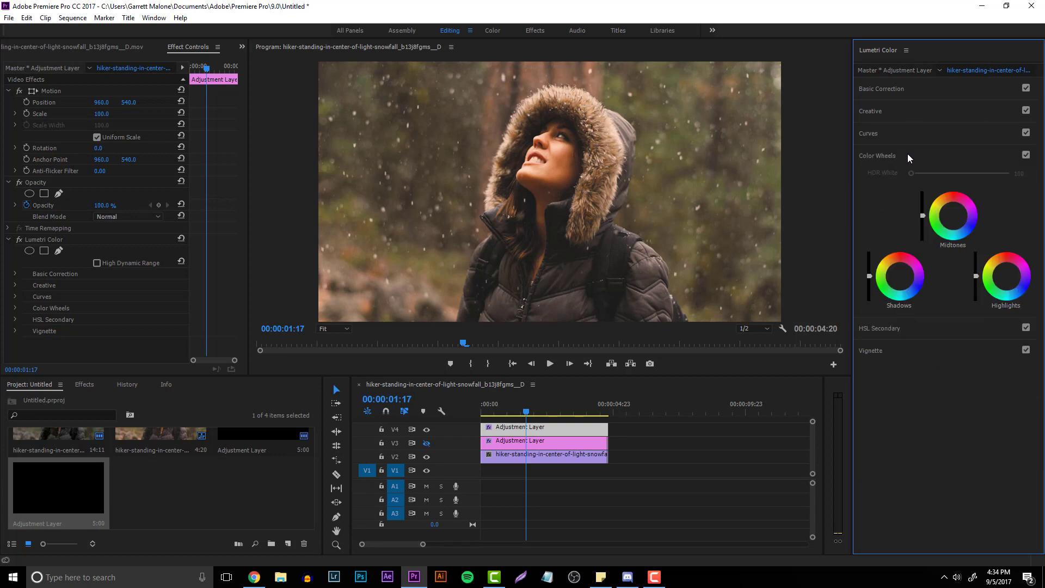
pyautogui.click(907, 155)
# - Try an orange-red correction tint and slight denoise in HSL Secondary, and disable that section
pyautogui.click(902, 179)
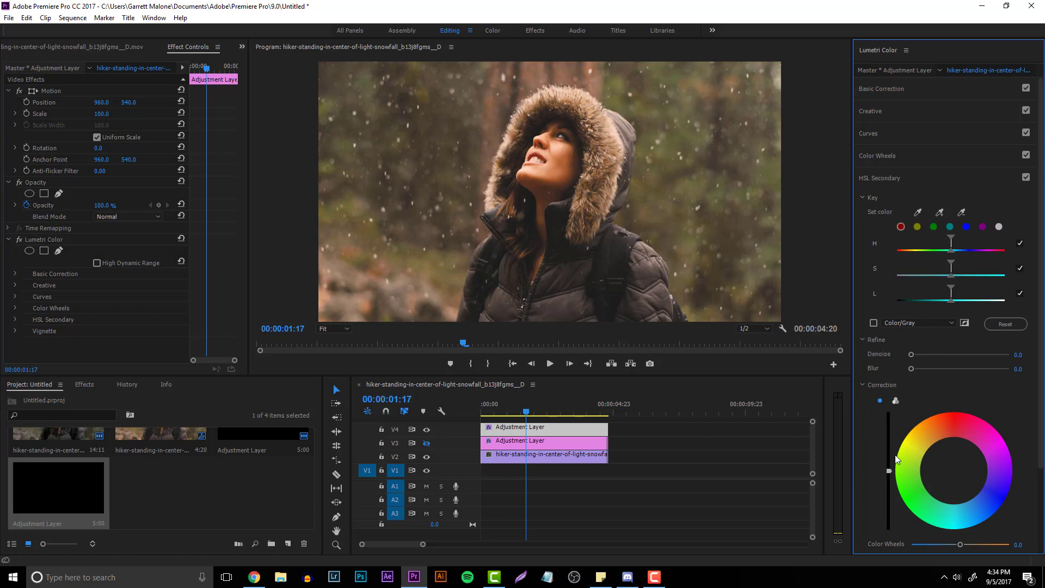
pyautogui.moveTo(941, 424); pyautogui.dragTo(937, 427)
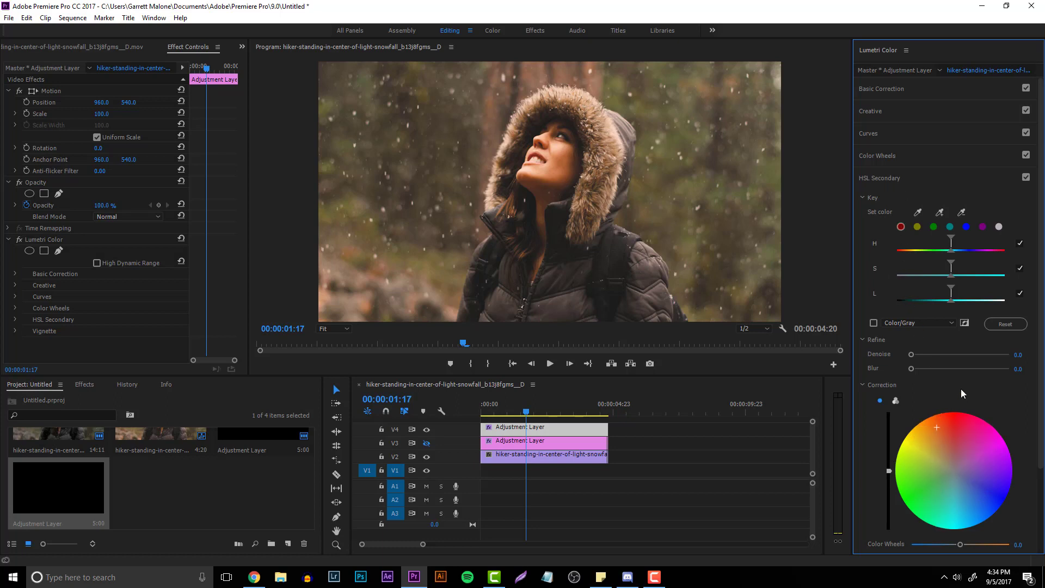
pyautogui.moveTo(911, 355); pyautogui.dragTo(915, 355)
pyautogui.click(1024, 178)
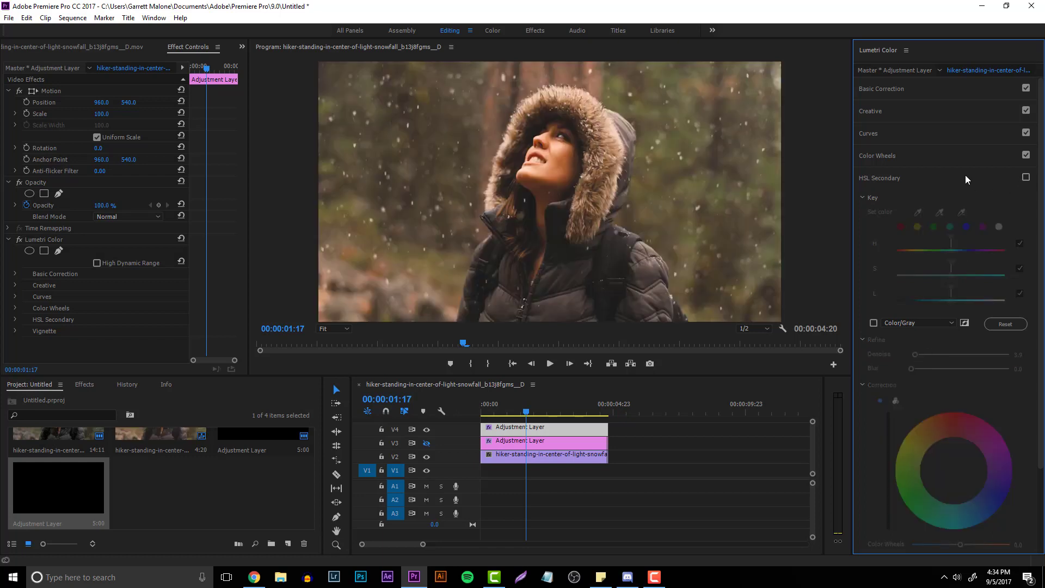
pyautogui.click(908, 178)
# - Add a vignette with amount about -0.4, midpoint 34.4, roundness 100 and feather 30.6
pyautogui.click(897, 209)
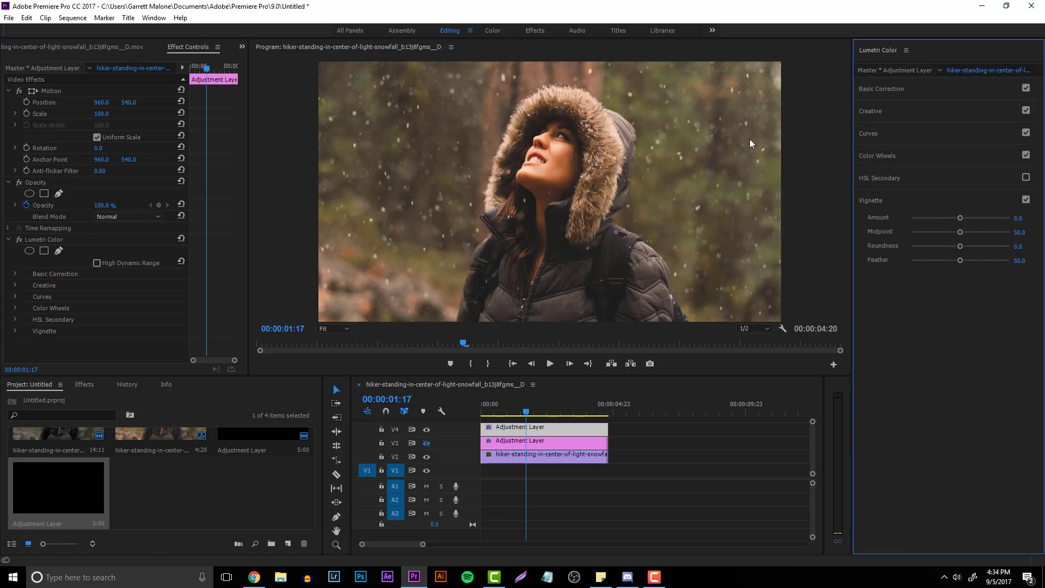
pyautogui.moveTo(959, 217)
pyautogui.mouseDown()
pyautogui.moveTo(967, 217)
pyautogui.moveTo(955, 216)
pyautogui.mouseUp()
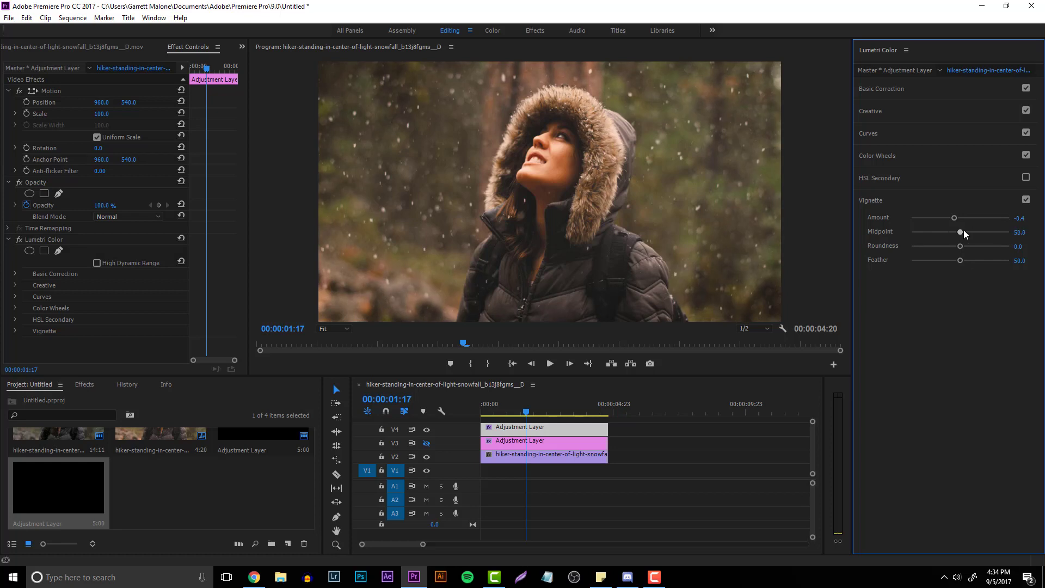
pyautogui.moveTo(943, 231); pyautogui.dragTo(998, 245)
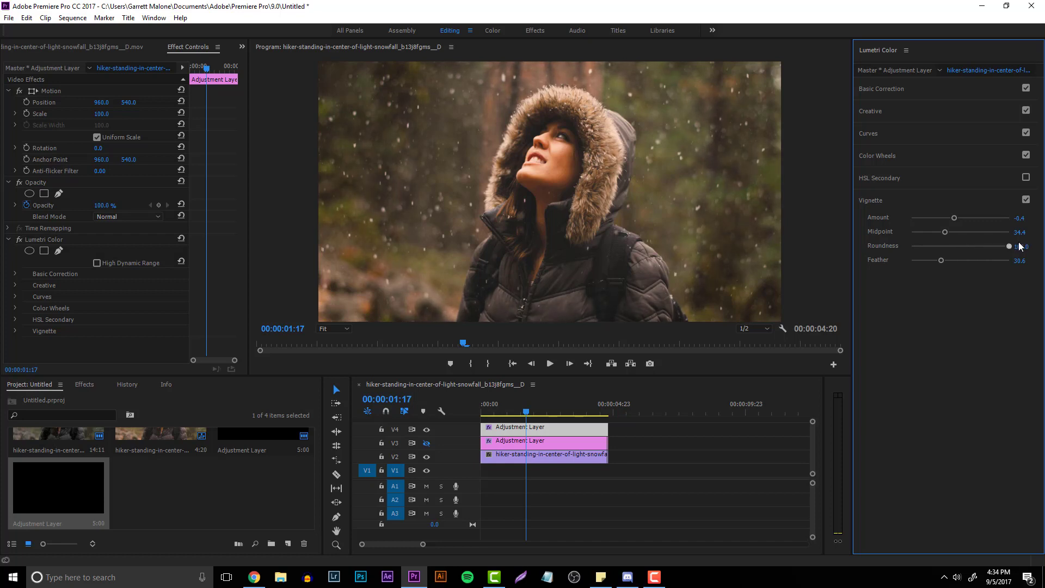
pyautogui.click(877, 177)
pyautogui.click(919, 179)
pyautogui.click(920, 196)
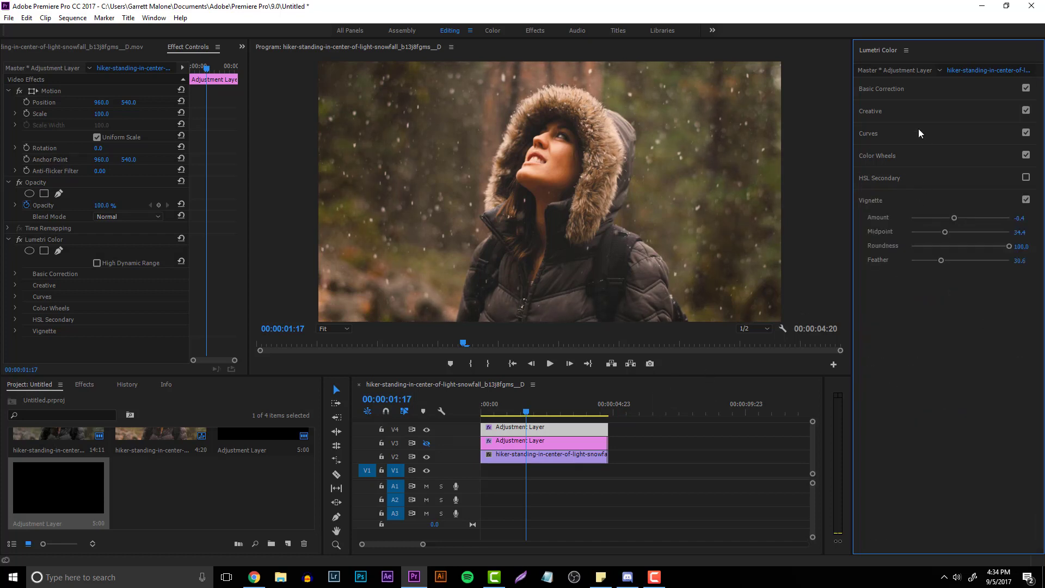
pyautogui.click(887, 192)
# - Return to Basic Correction and lower the temperature to about 32.2
pyautogui.click(914, 87)
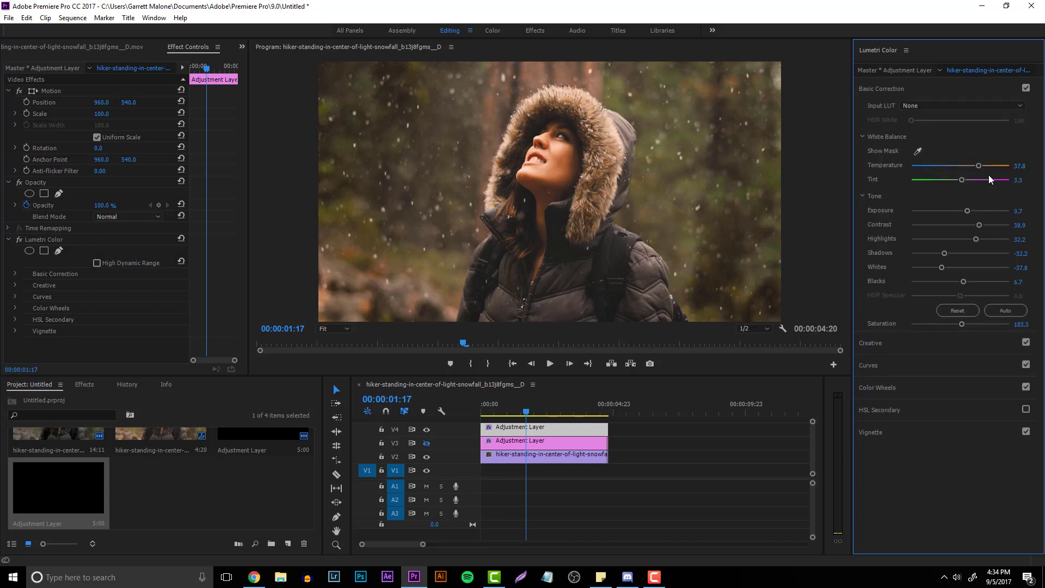
pyautogui.moveTo(978, 166); pyautogui.dragTo(978, 166)
pyautogui.moveTo(978, 166); pyautogui.dragTo(943, 165)
pyautogui.moveTo(978, 165); pyautogui.dragTo(974, 167)
# - Move the playhead to the sequence start and play the graded clip to about 00:00:03:02
pyautogui.moveTo(520, 408); pyautogui.dragTo(482, 409)
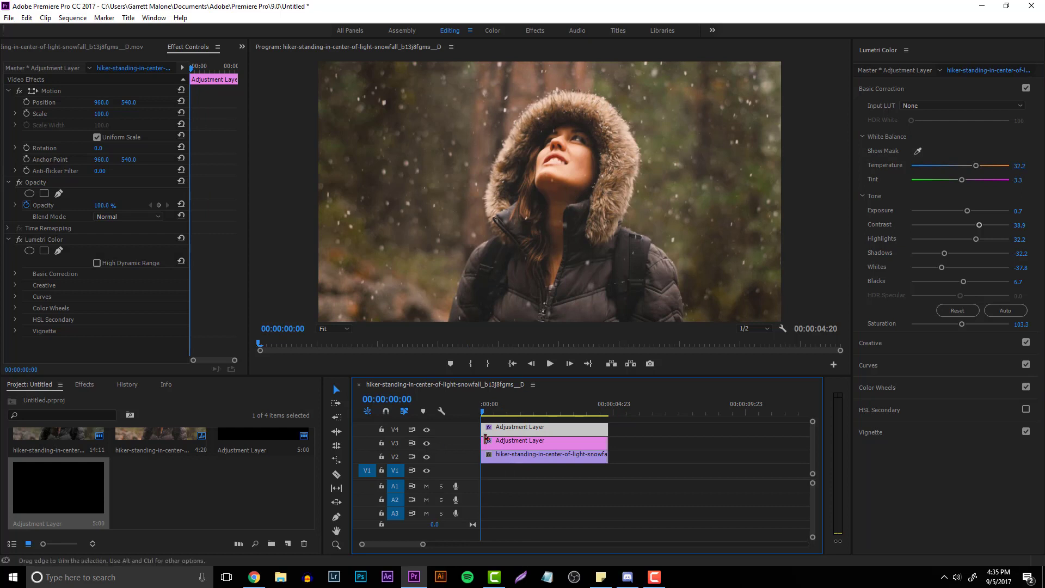
pyautogui.click(426, 443)
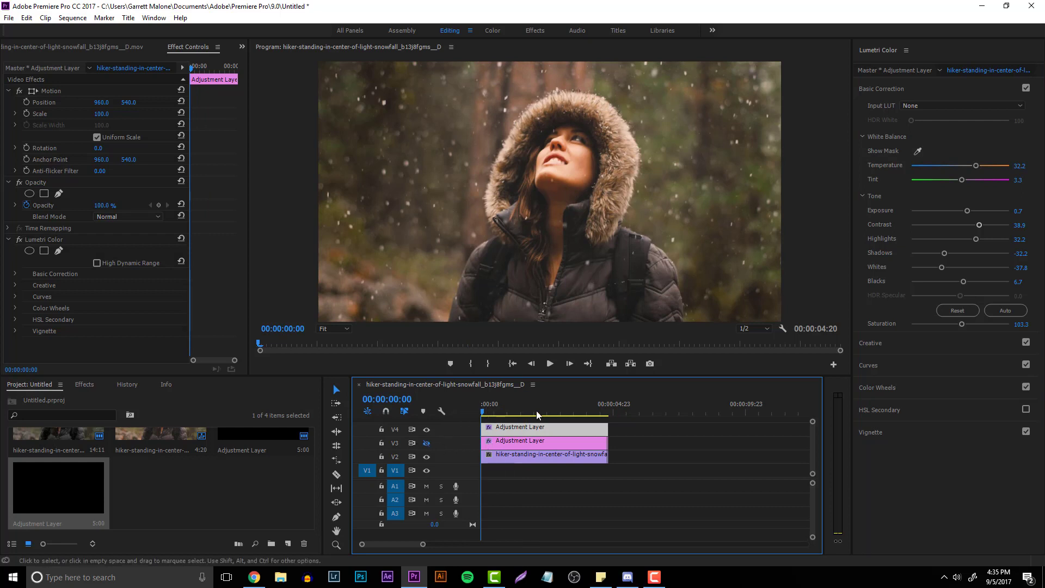
pyautogui.click(549, 364)
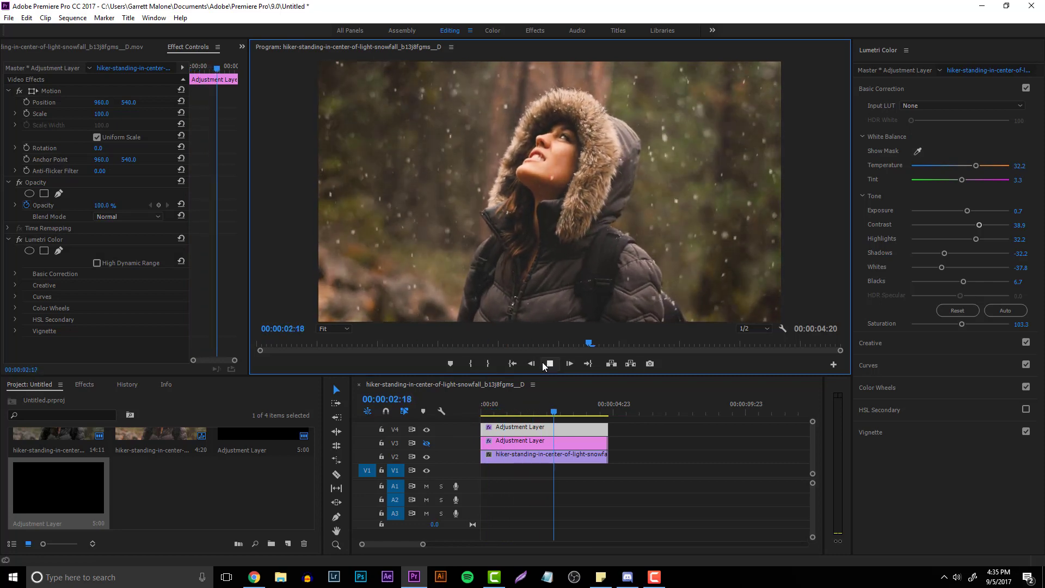
pyautogui.click(548, 364)
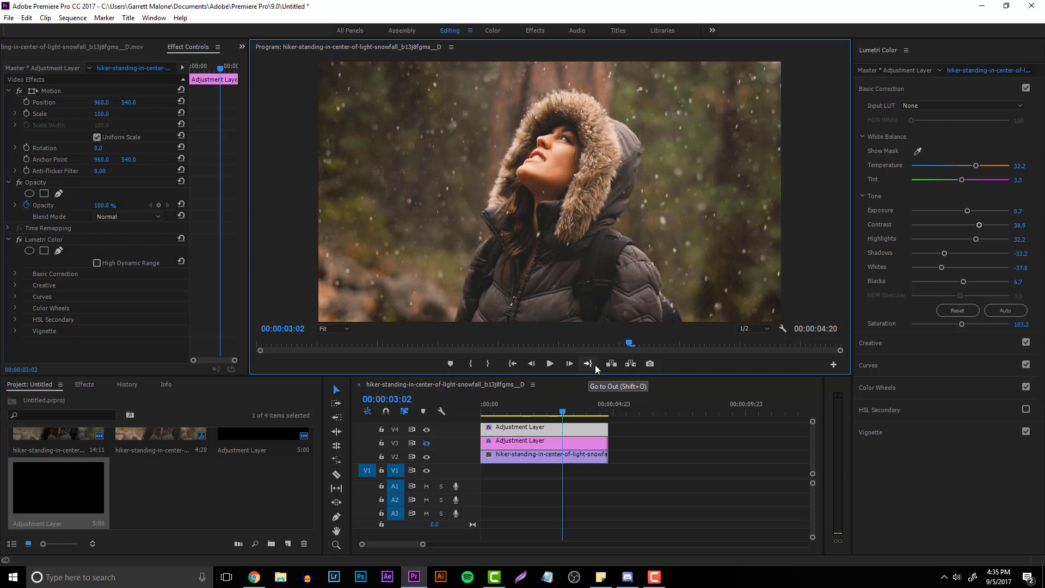
# - Switch to Chrome and open youtube.com in a new tab
pyautogui.click(257, 584)
pyautogui.click(124, 6)
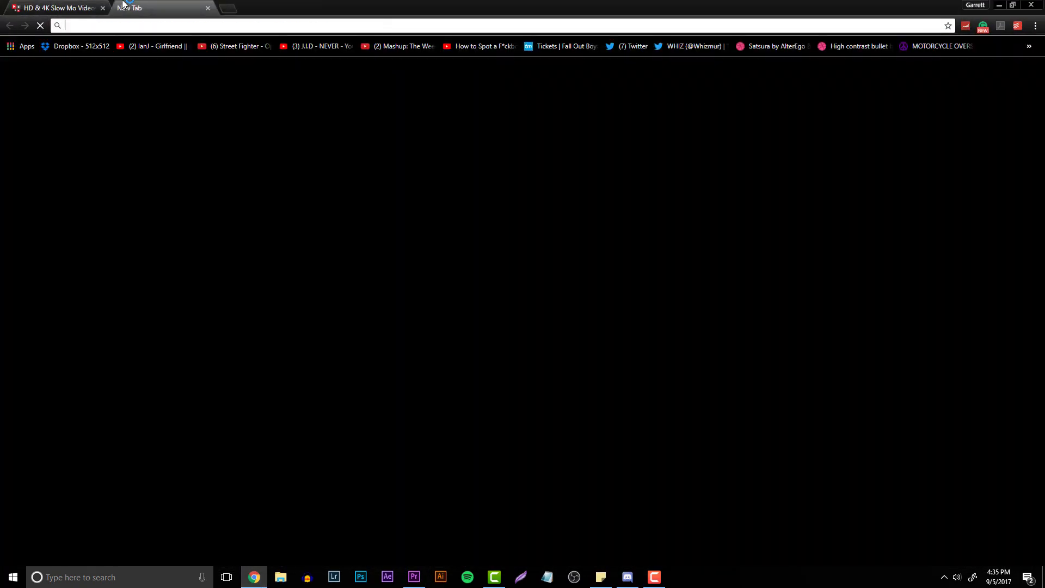
pyautogui.write('youtube.co')
pyautogui.press('Return')
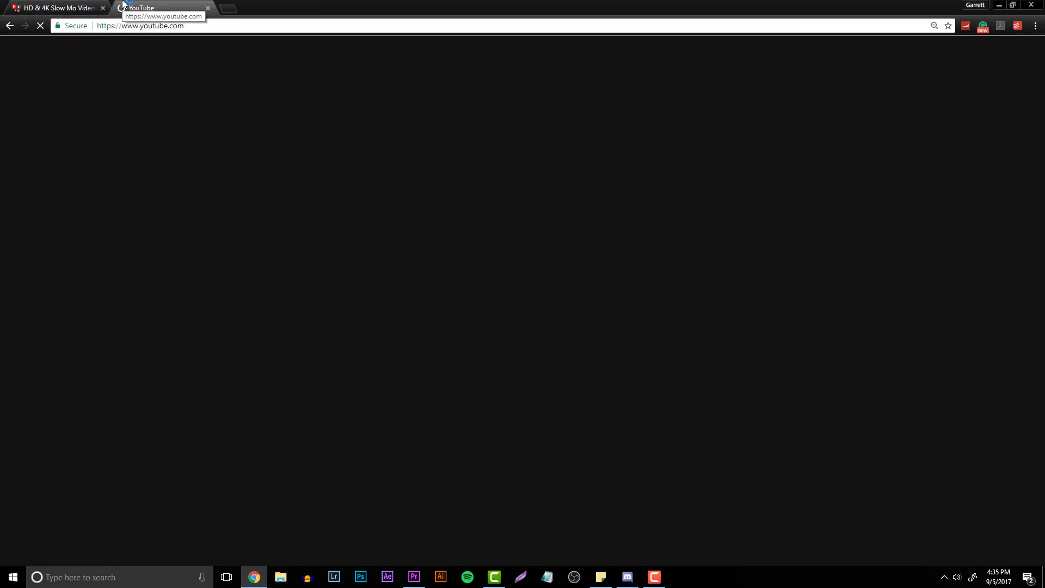
# - Search YouTube for "b role music" and open the first track of the B-Roll/ Vlog music playlist
pyautogui.write('b r')
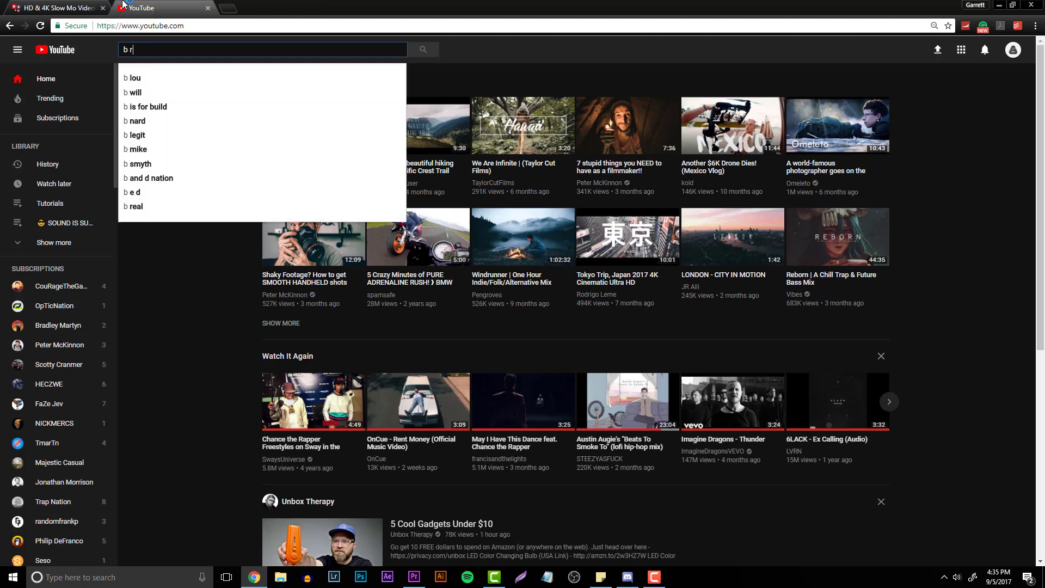
pyautogui.write('ole music')
pyautogui.press('Return')
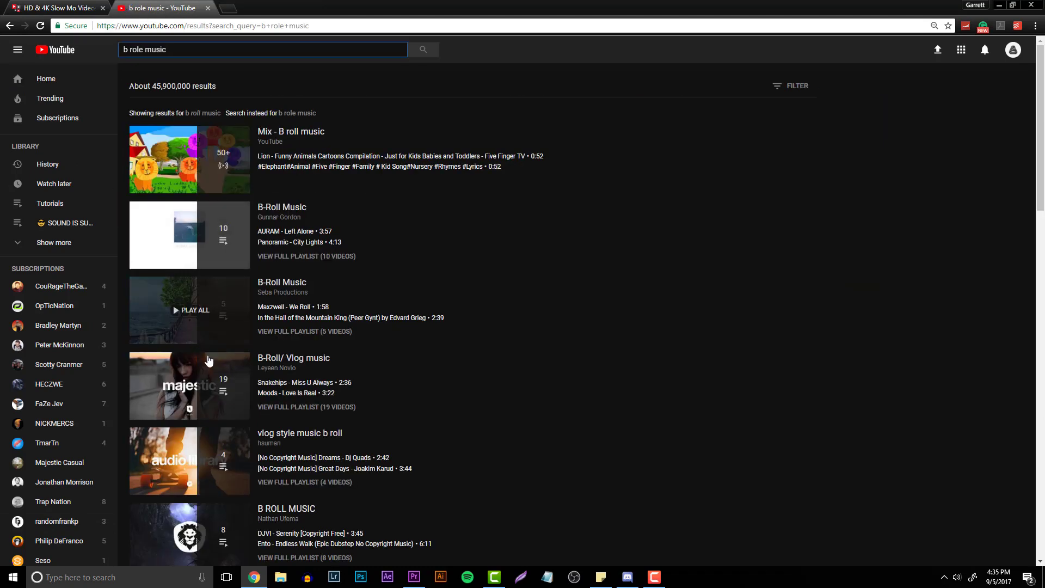
pyautogui.click(282, 362)
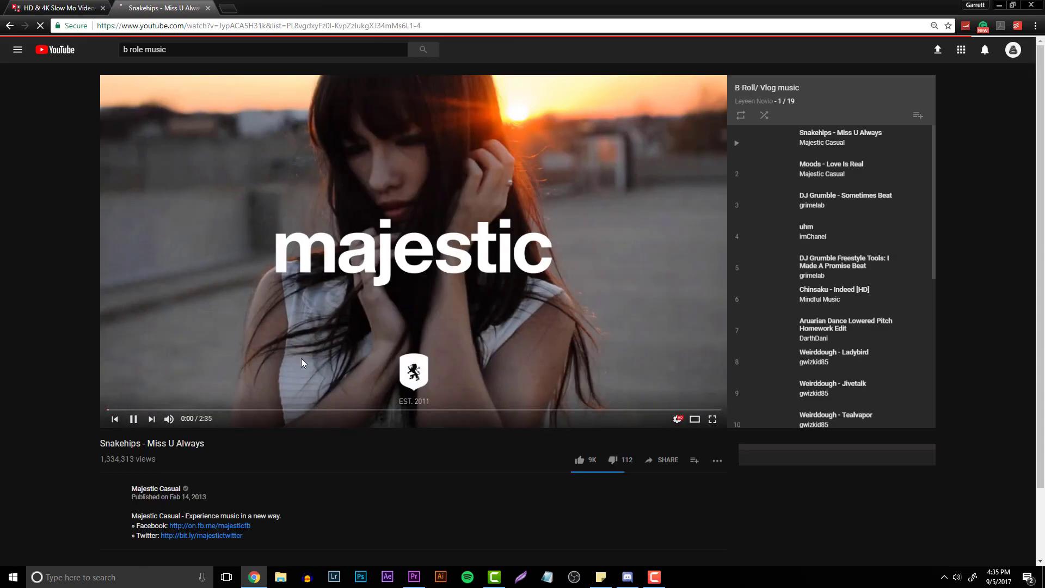
# - Preview Snakehips - Miss U Always at several points up to about 1:21 and pause it
pyautogui.moveTo(185, 423)
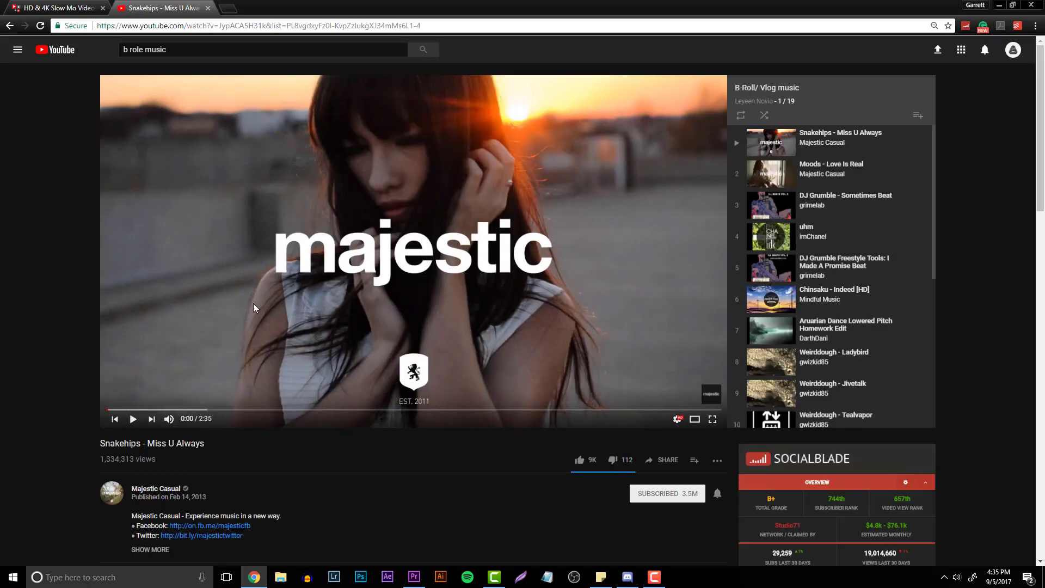
pyautogui.click(191, 410)
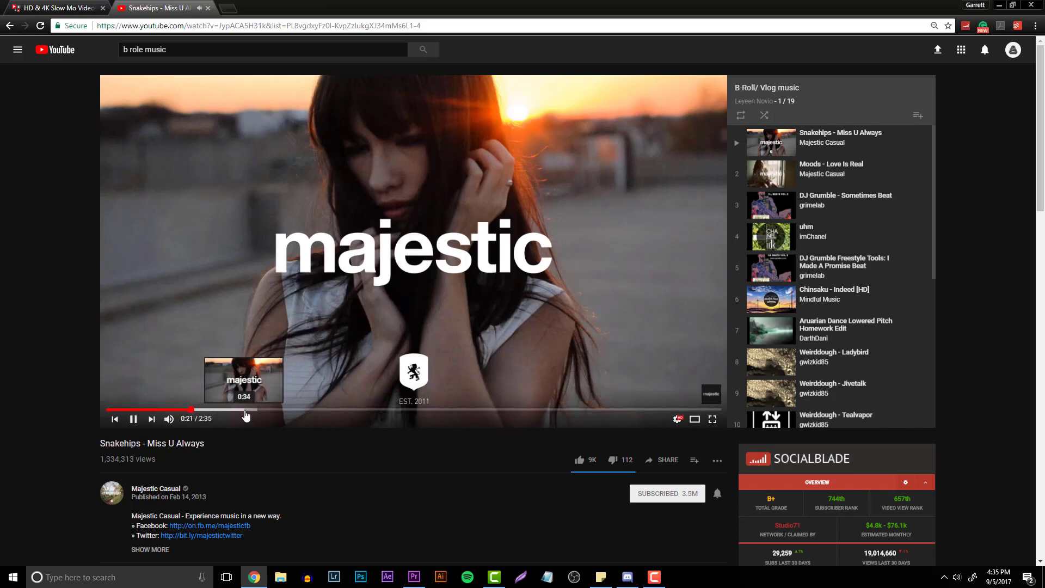
pyautogui.click(246, 413)
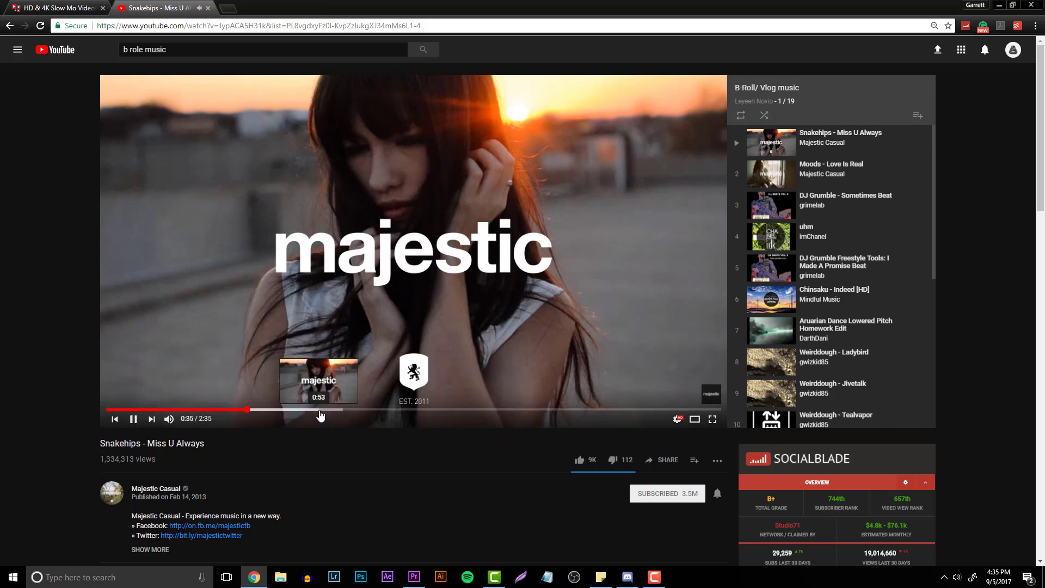
pyautogui.click(429, 409)
pyautogui.click(463, 381)
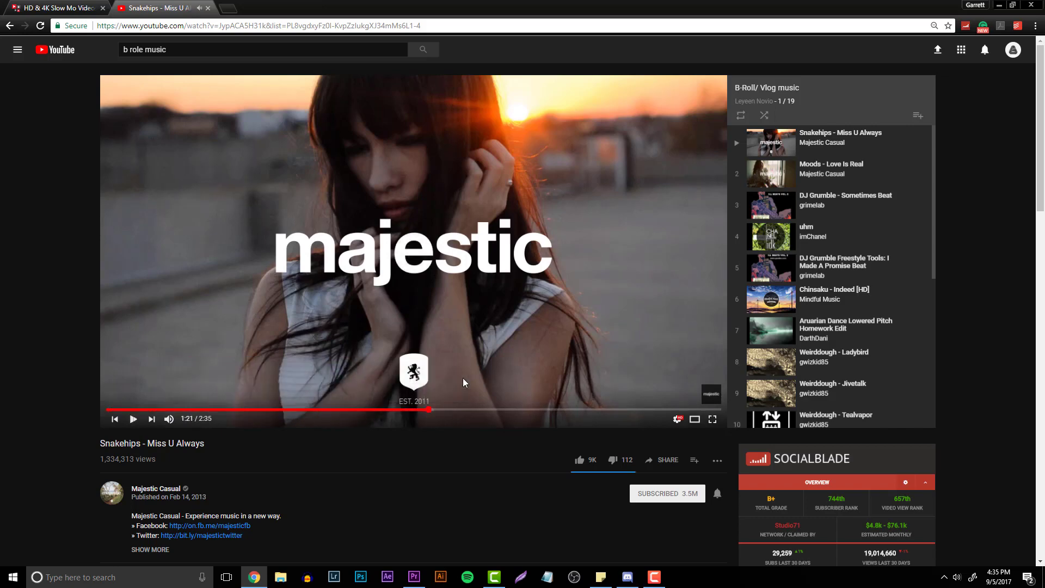
# - Open the browser's downloads list and import AURAM - Left Alone.mp3 from it into the Premiere Pro project
pyautogui.click(1035, 25)
pyautogui.click(925, 108)
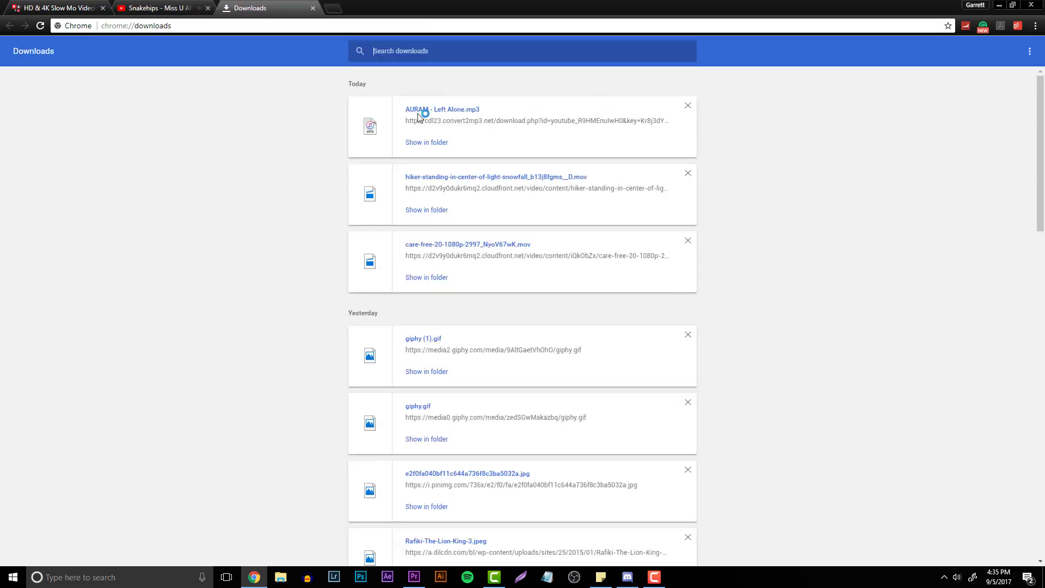
pyautogui.moveTo(419, 117); pyautogui.dragTo(457, 386)
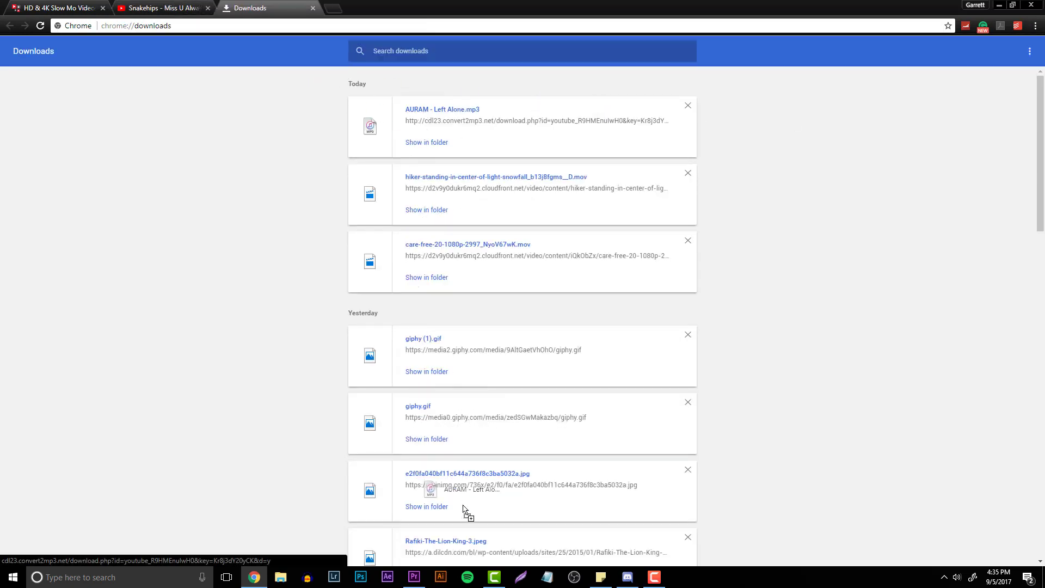
pyautogui.moveTo(464, 510); pyautogui.dragTo(269, 490)
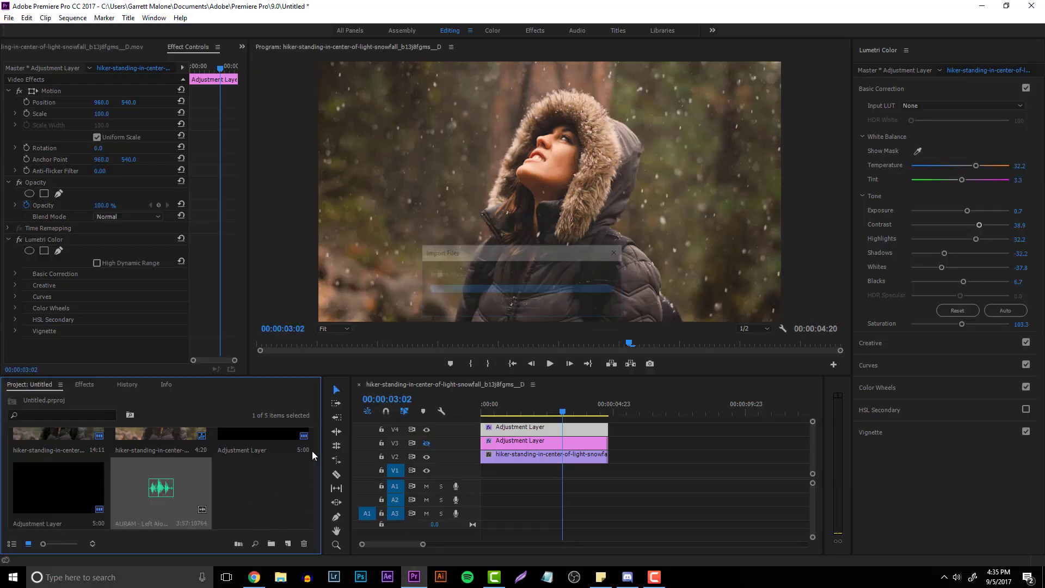
# - Place the AURAM - Left Alone track on A1 at the sequence start and play the sequence with music from the beginning
pyautogui.moveTo(495, 470); pyautogui.dragTo(487, 485)
pyautogui.click(482, 405)
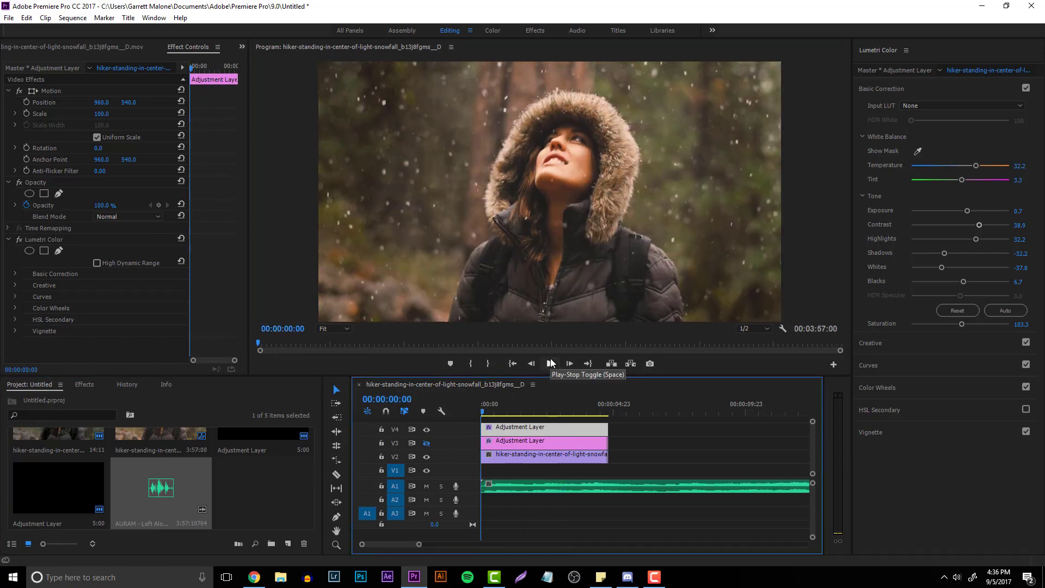
pyautogui.click(551, 363)
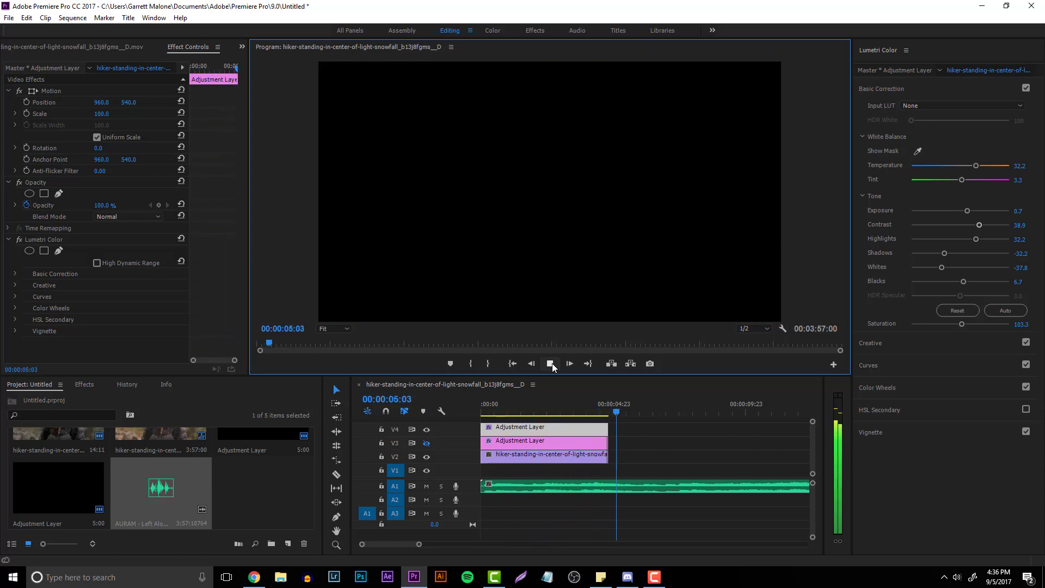
# - Cut off the music clip's opening at 00:00:06:22 and move the remaining audio to the sequence start
pyautogui.click(648, 486)
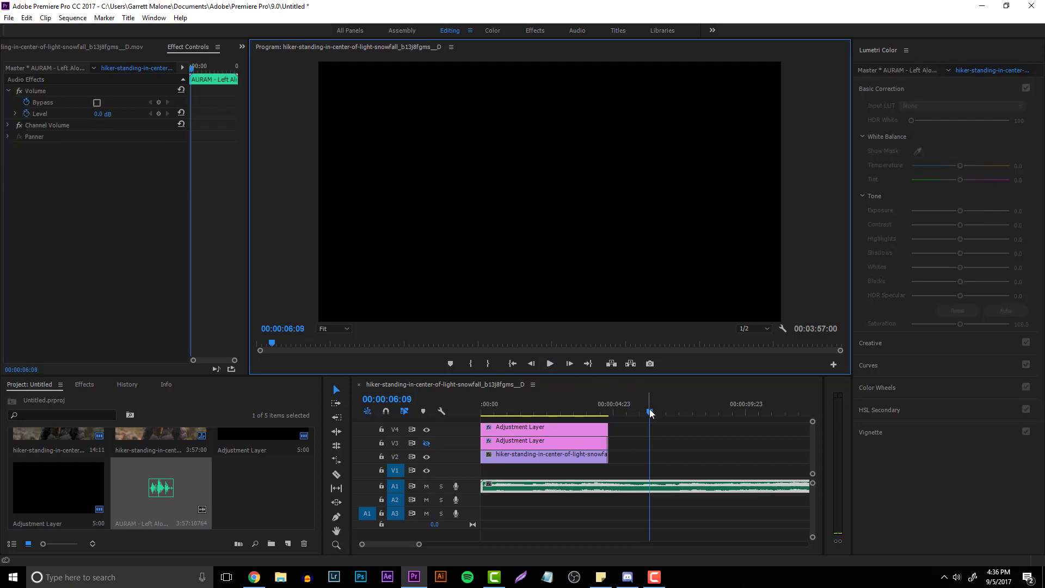
pyautogui.click(666, 414)
pyautogui.press('c')
pyautogui.click(664, 486)
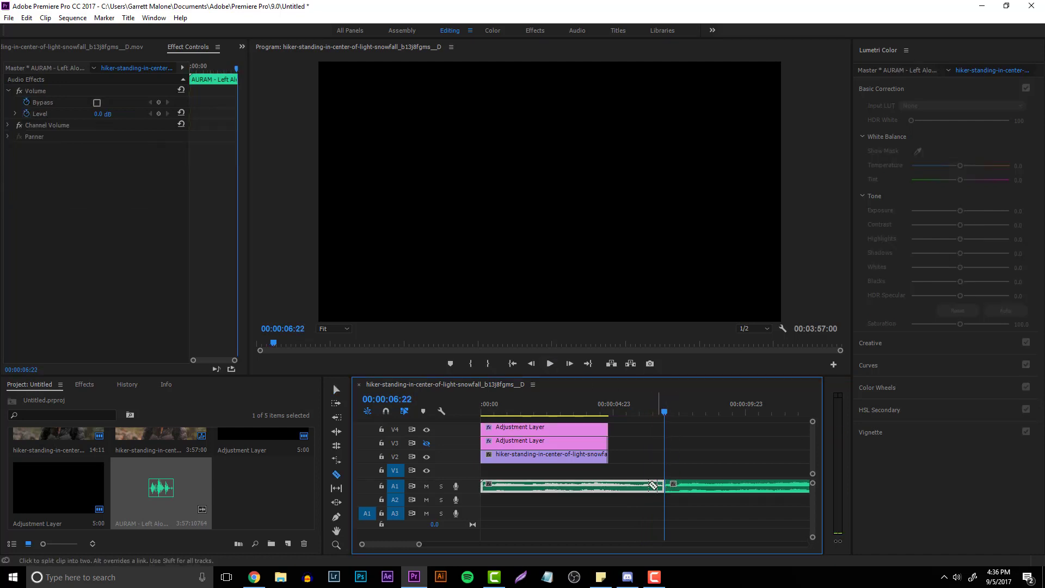
pyautogui.press('v')
pyautogui.press('Delete')
pyautogui.moveTo(680, 486); pyautogui.dragTo(482, 497)
pyautogui.press('Home')
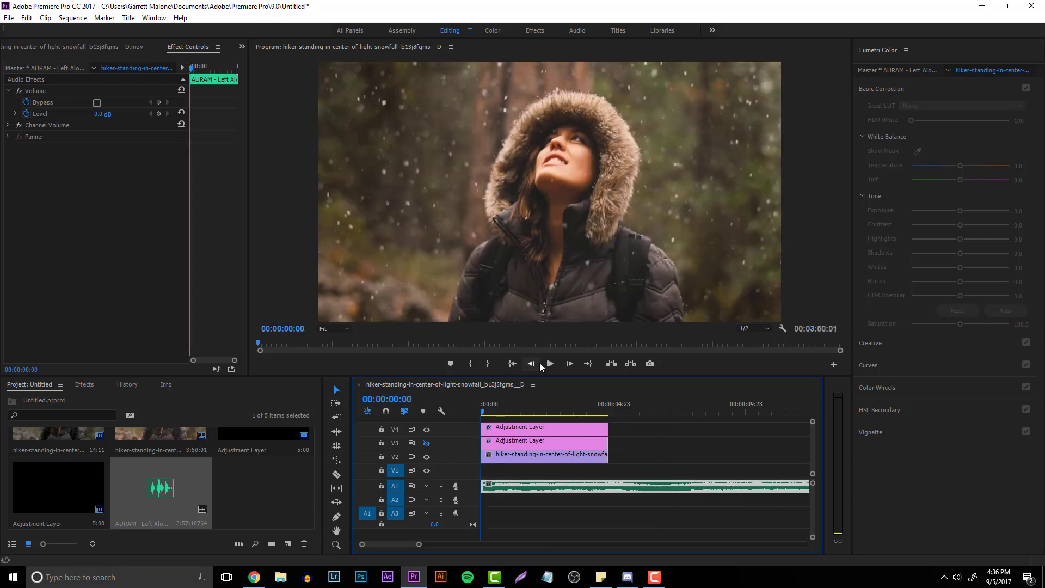
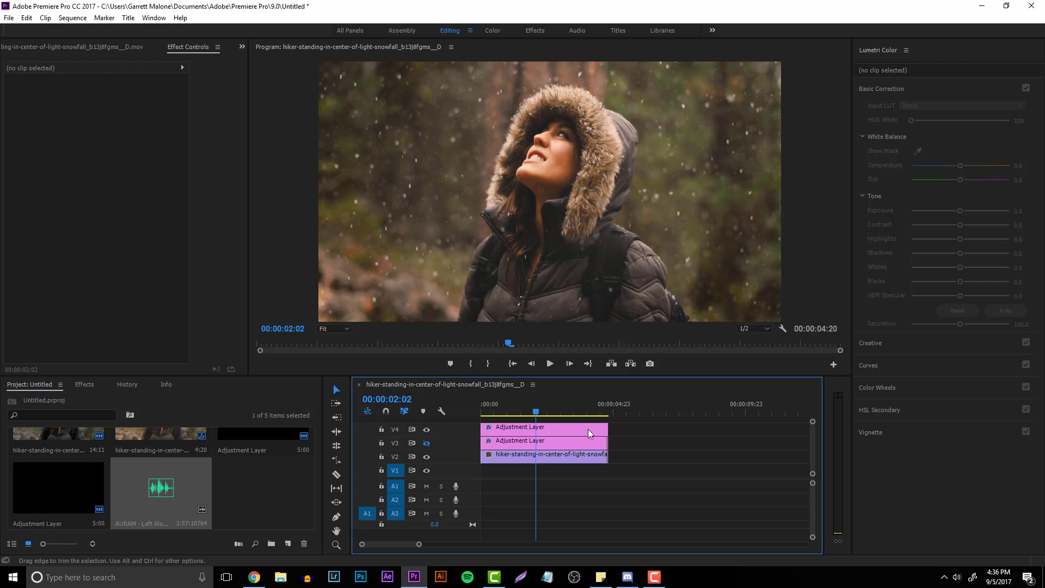
# - Try white balance samples from the background and the fur hood on the V4 adjustment layer, and undo the result
pyautogui.click(572, 432)
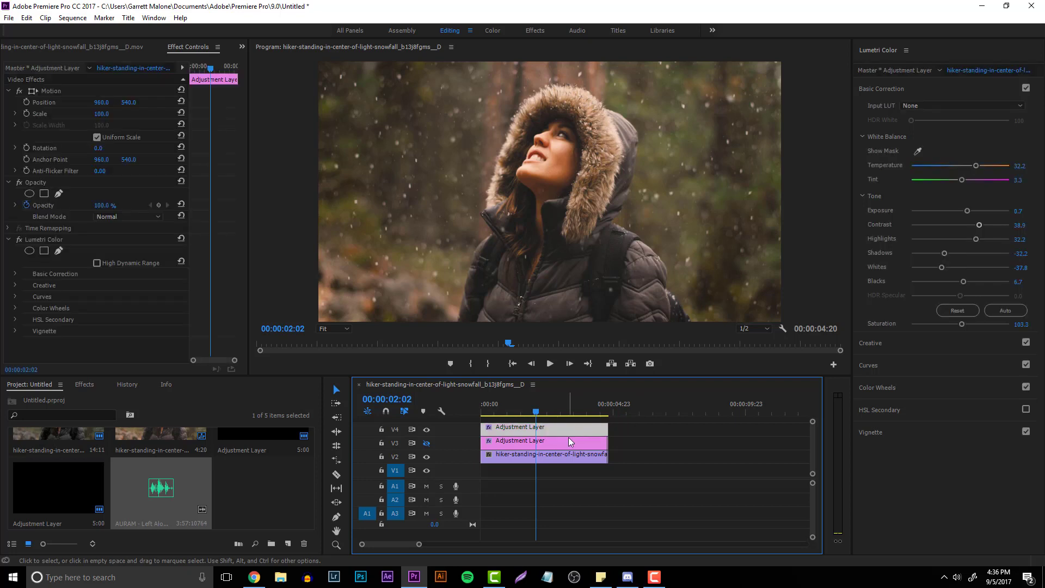
pyautogui.click(921, 153)
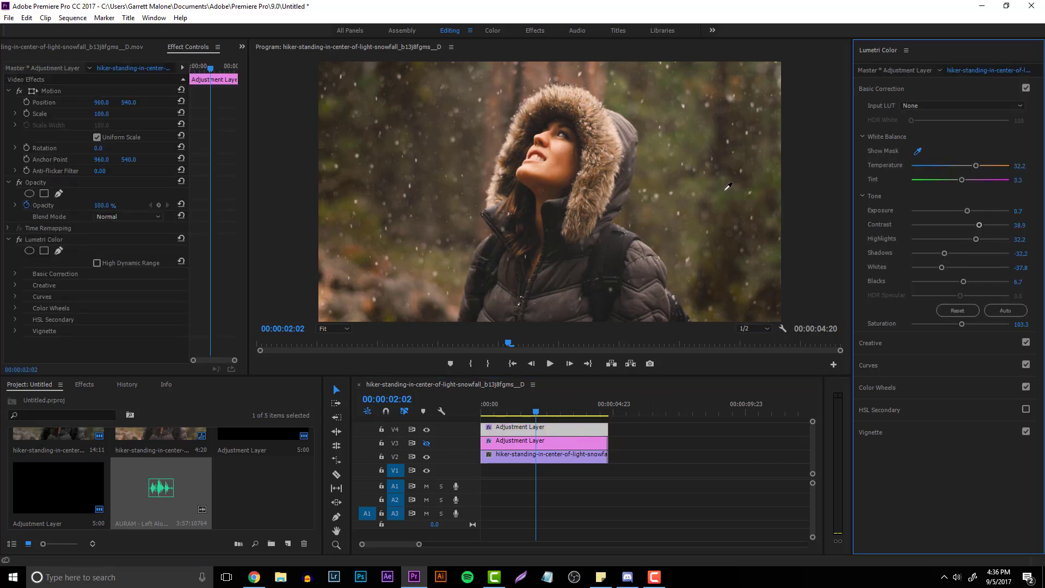
pyautogui.click(726, 189)
pyautogui.click(918, 151)
pyautogui.click(621, 142)
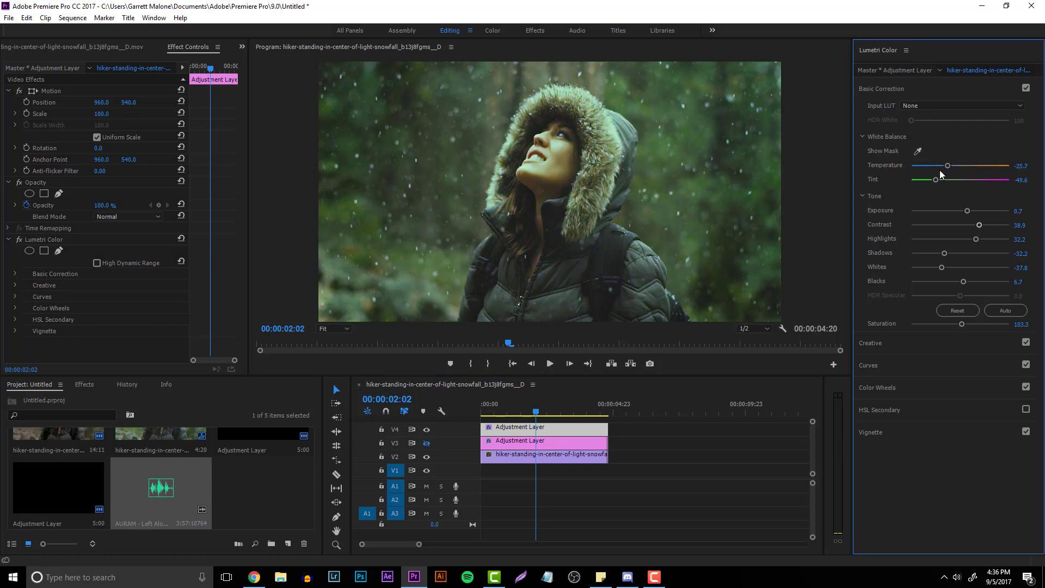
pyautogui.hotkey('ctrl', 'z')
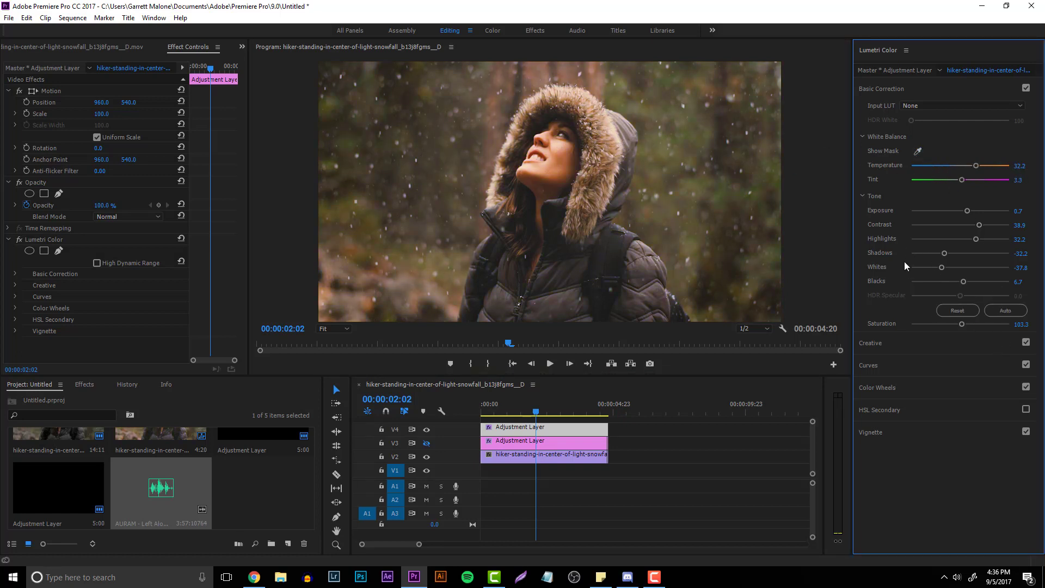
# - Cool the grade with temperature about -34.4 and tint 6.7, and set contrast 53.3, shadows -26.7, whites -14.4 and blacks 26.7
pyautogui.moveTo(975, 166); pyautogui.dragTo(943, 166)
pyautogui.moveTo(966, 211); pyautogui.dragTo(986, 223)
pyautogui.moveTo(941, 268); pyautogui.dragTo(973, 282)
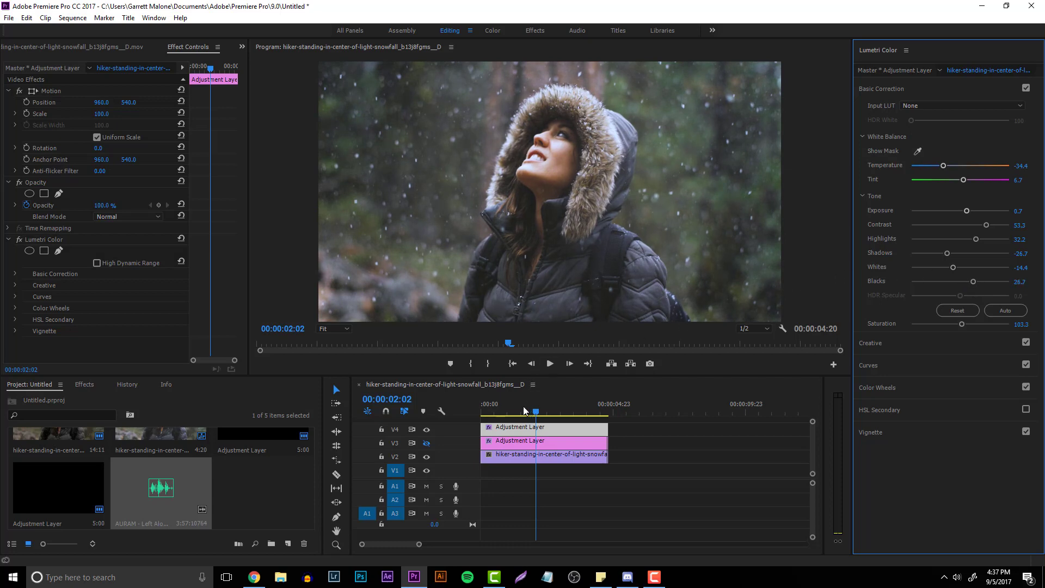
# - Move the playhead to 00:00:03:16 and toggle the V4 adjustment layer's visibility to compare the clip with and without the grade
pyautogui.moveTo(524, 410); pyautogui.dragTo(576, 430)
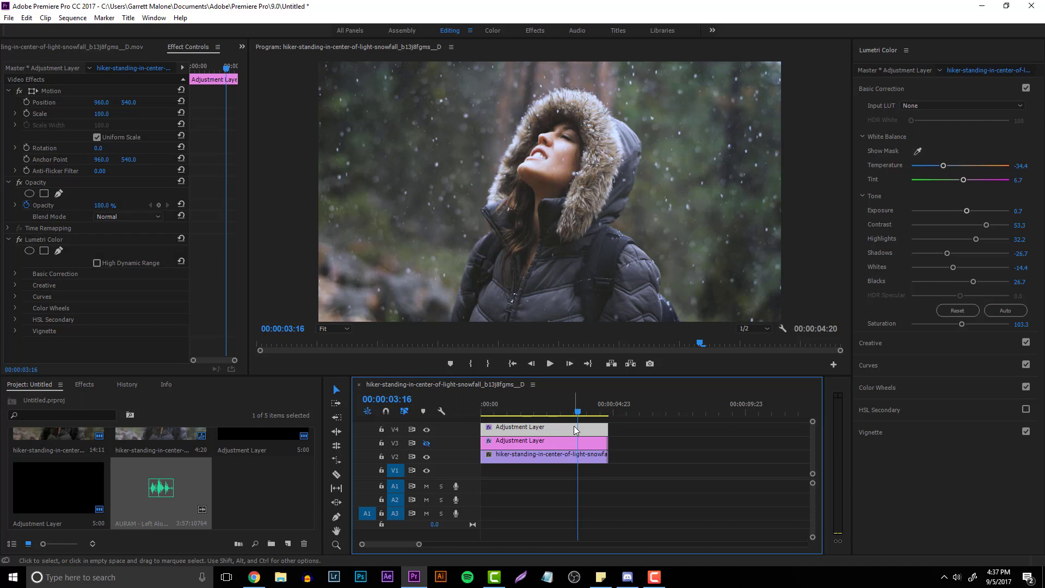
pyautogui.click(426, 431)
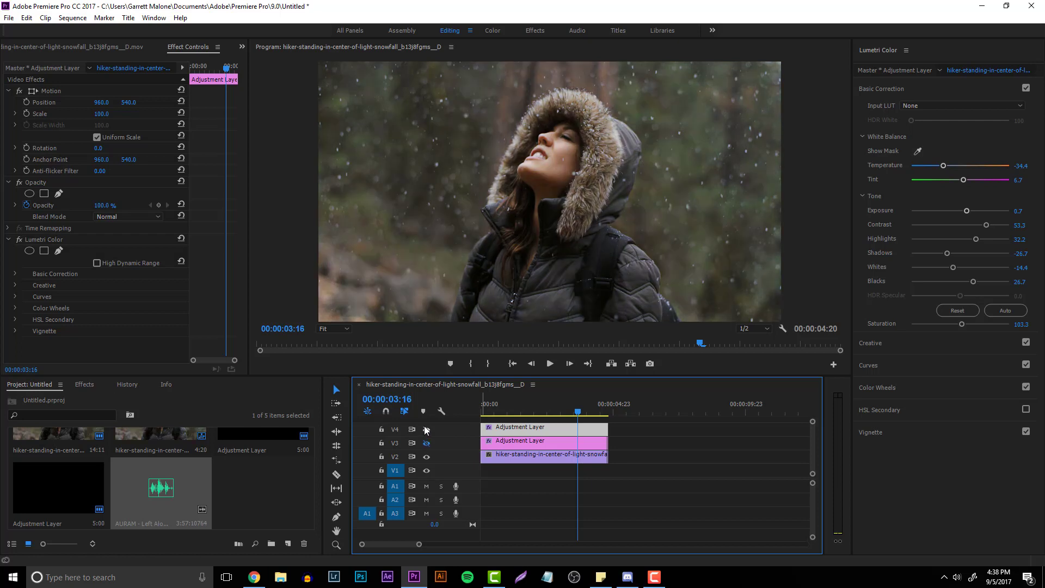
pyautogui.click(426, 430)
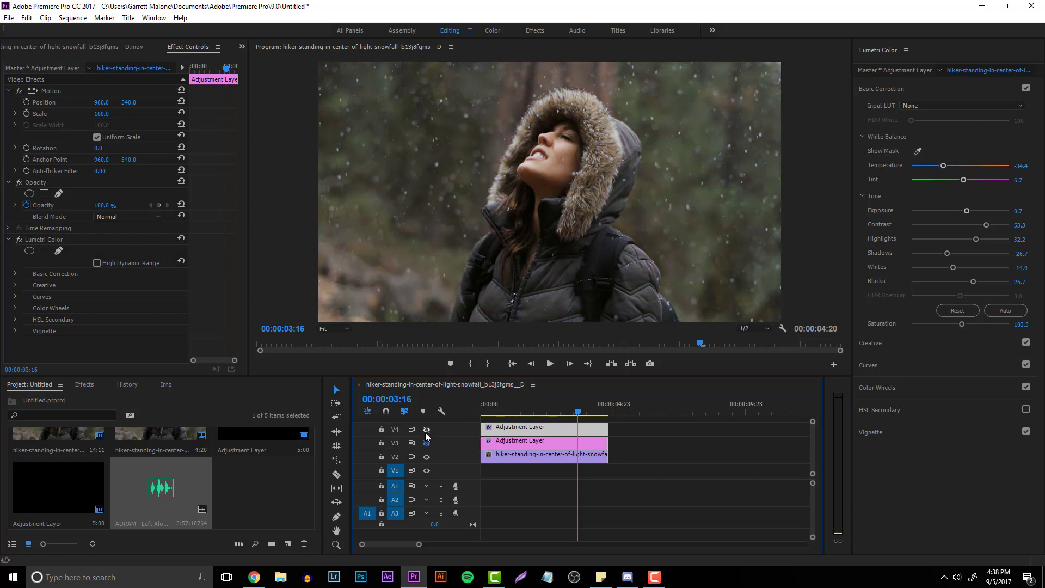